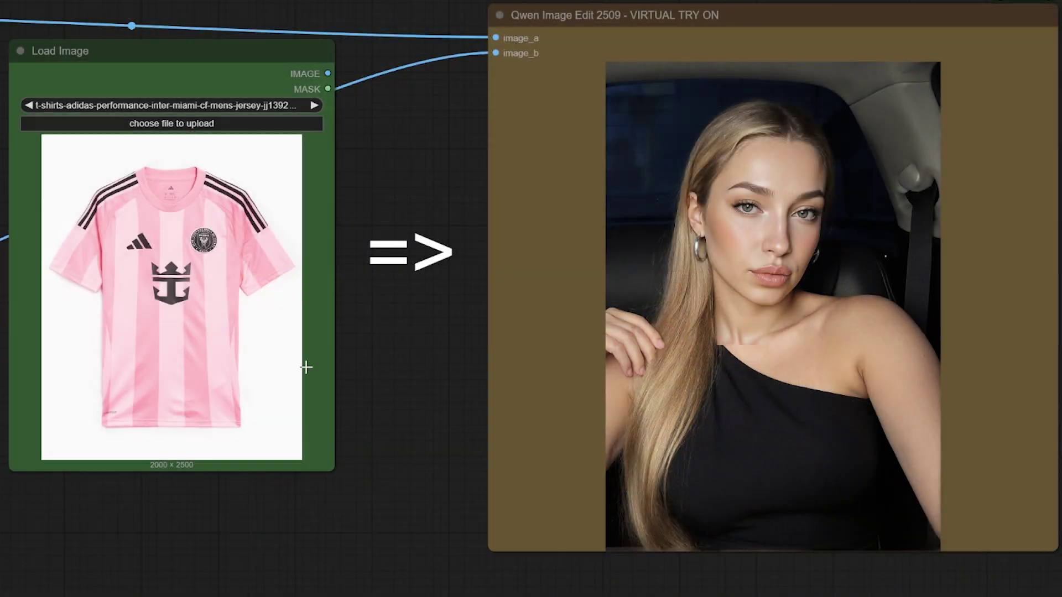
Look over the workflow: shirt loader, Virtual Try On group, text encoders, samplers and Video Combine nodes
{"action": "left_click", "coordinate": [279, 359]}
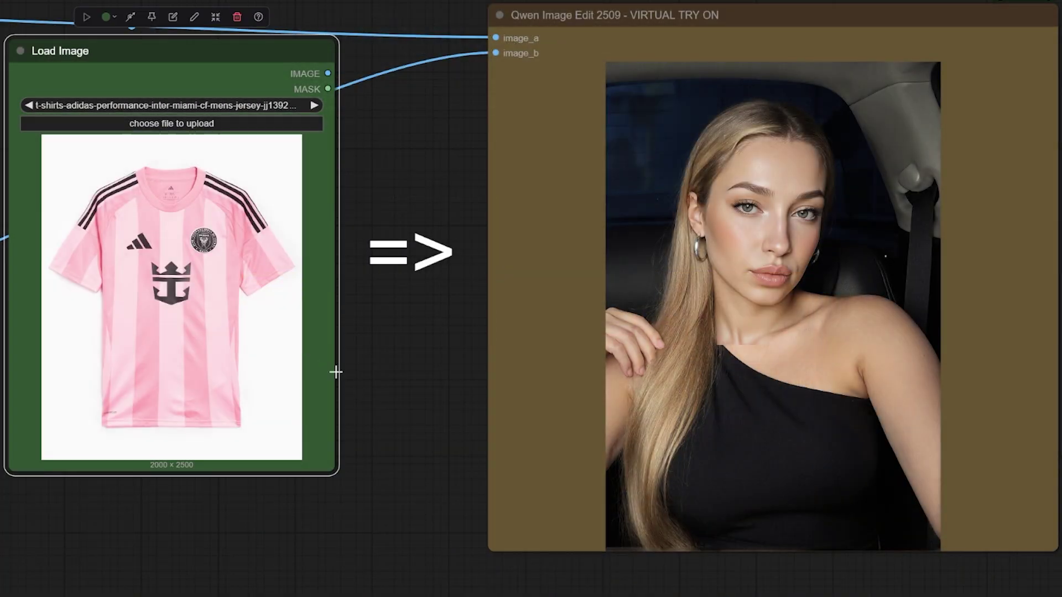
{"action": "left_click", "coordinate": [507, 390]}
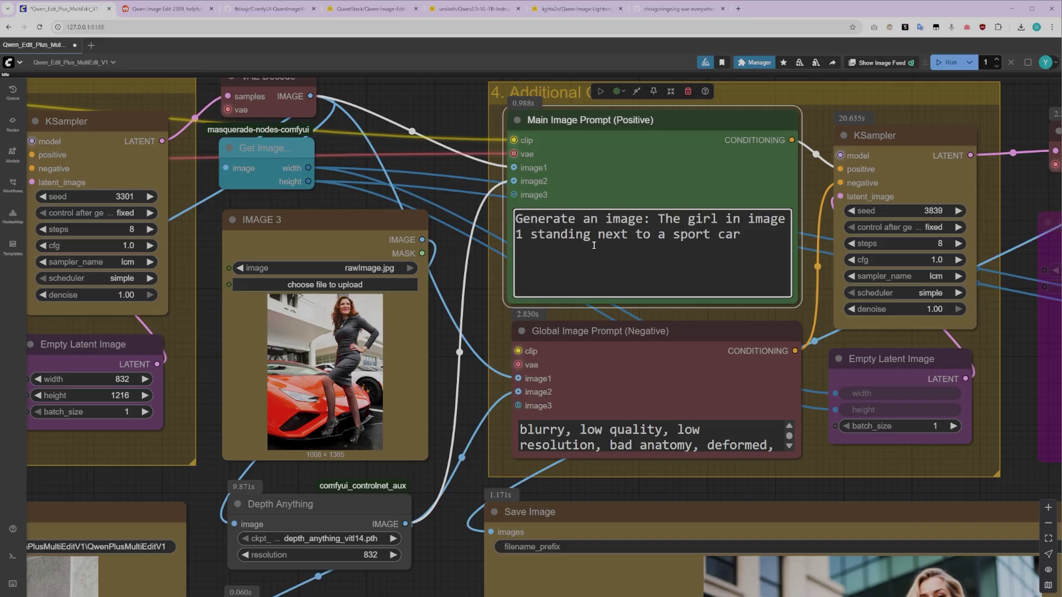
{"action": "left_click", "coordinate": [836, 95]}
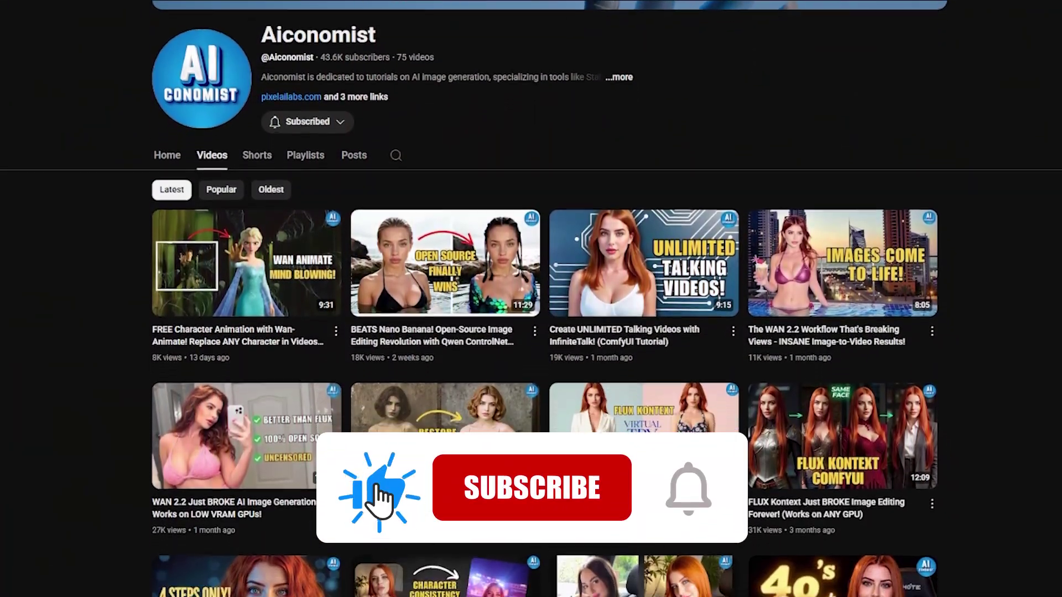
{"action": "scroll", "coordinate": [531, 298], "scroll_direction": "down", "scroll_amount": 2}
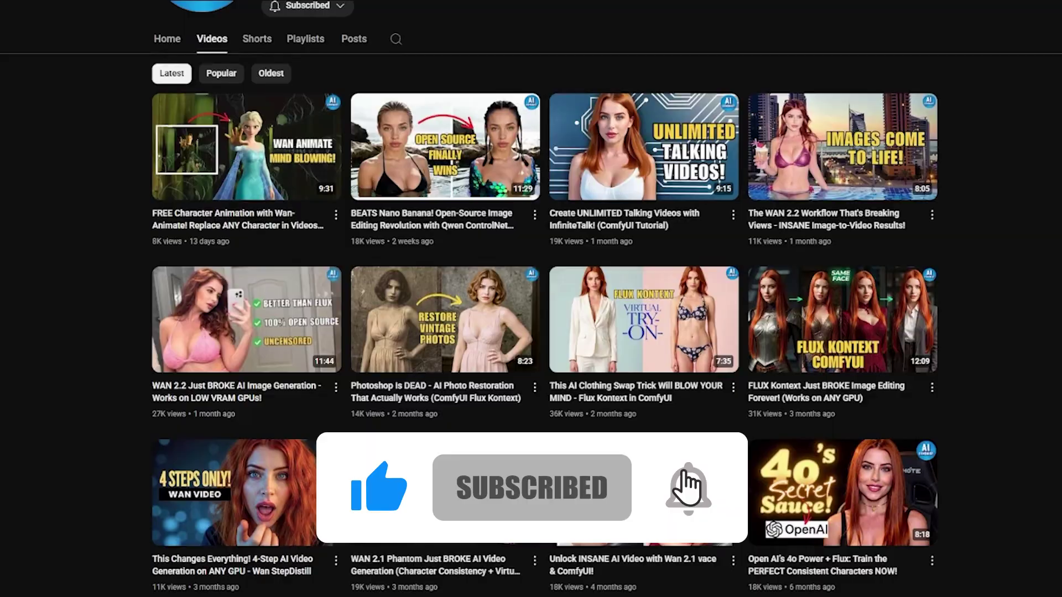
{"action": "scroll", "coordinate": [531, 299], "scroll_direction": "down", "scroll_amount": 2}
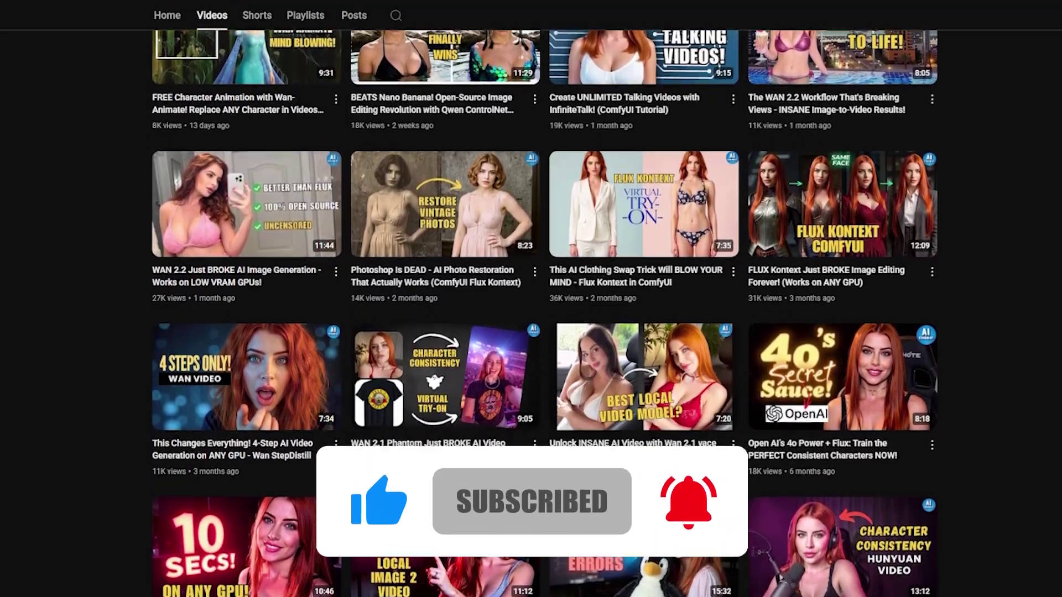
{"action": "scroll", "coordinate": [531, 298], "scroll_direction": "down", "scroll_amount": 1}
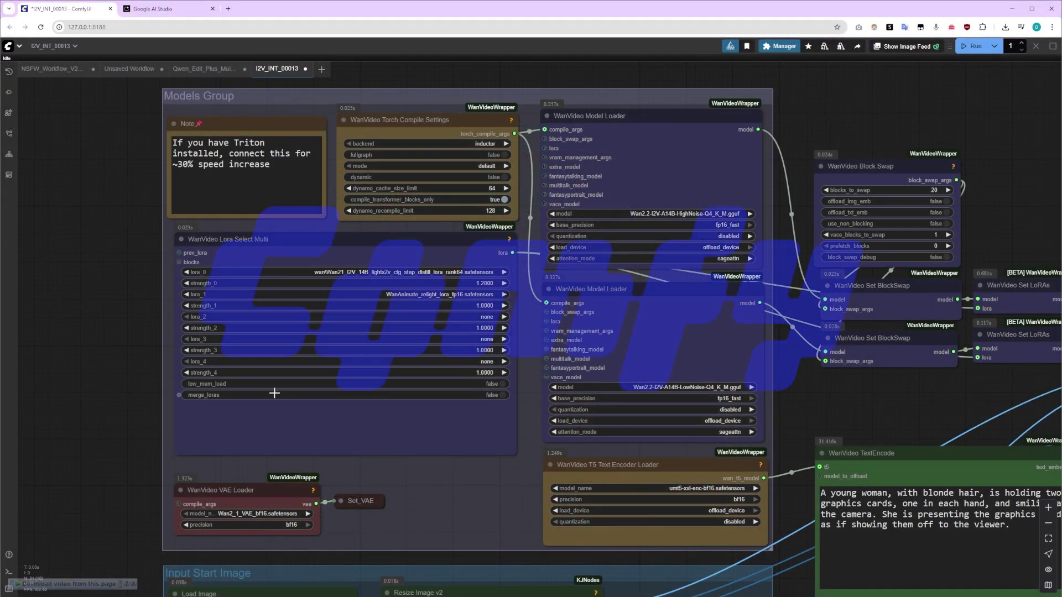
{"action": "left_click_drag", "start_coordinate": [135, 523], "coordinate": [143, 136]}
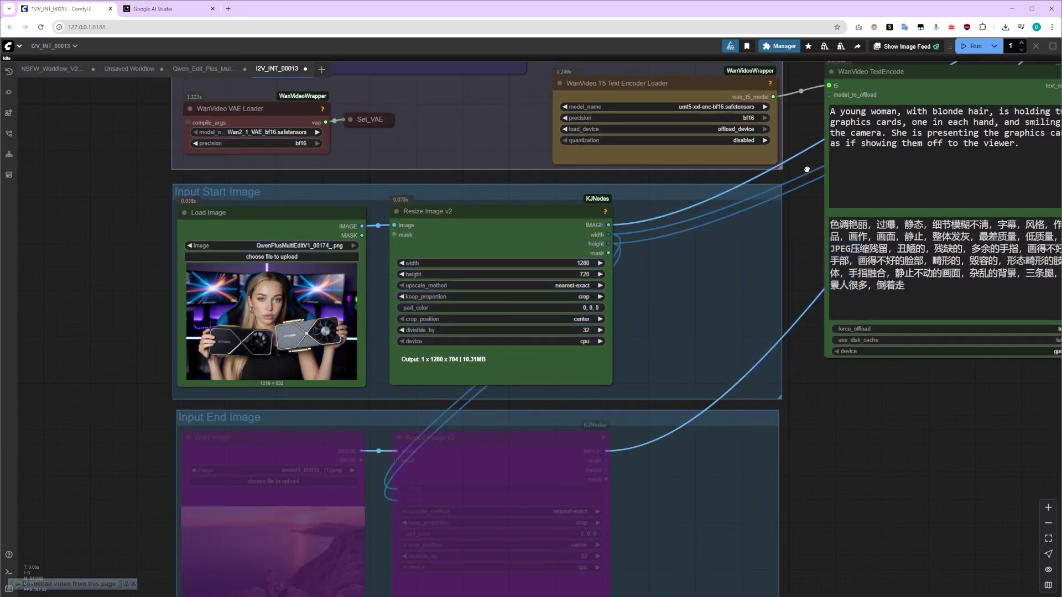
{"action": "left_click_drag", "start_coordinate": [799, 169], "coordinate": [381, 327]}
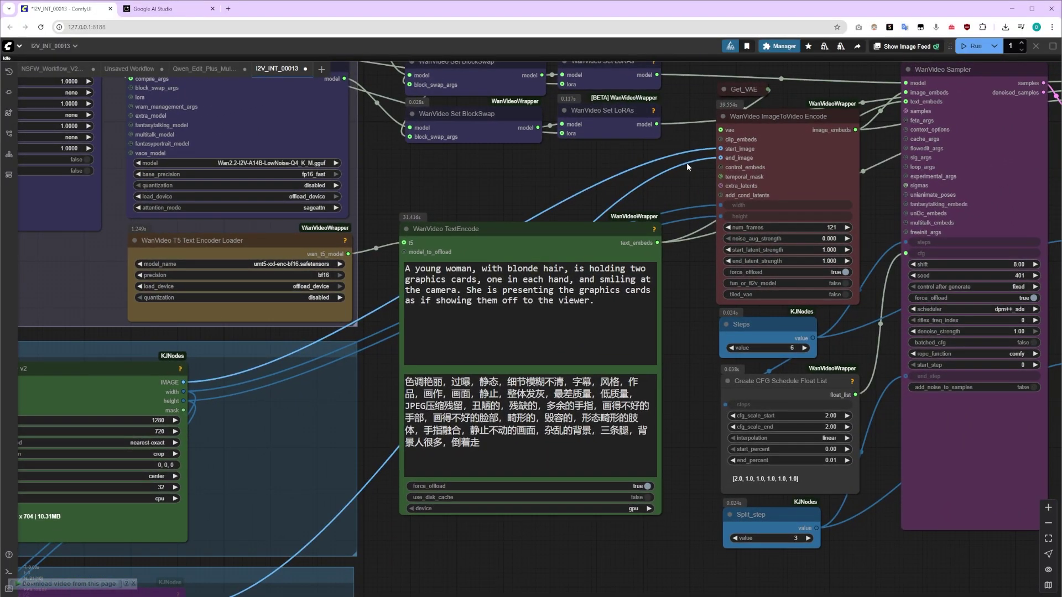
{"action": "left_click_drag", "start_coordinate": [686, 163], "coordinate": [455, 224]}
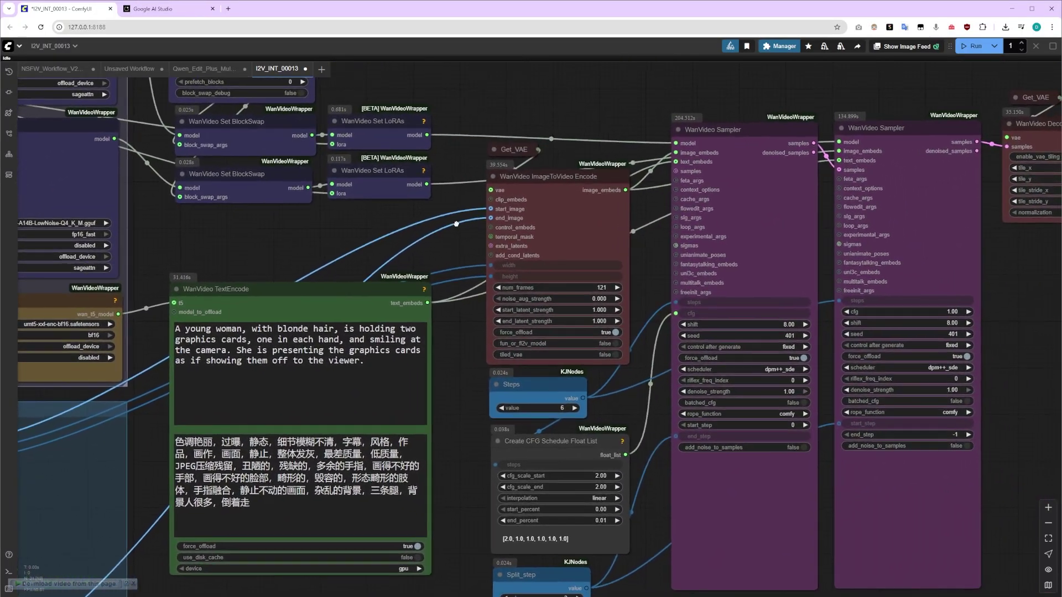
{"action": "left_click_drag", "start_coordinate": [1030, 332], "coordinate": [653, 296]}
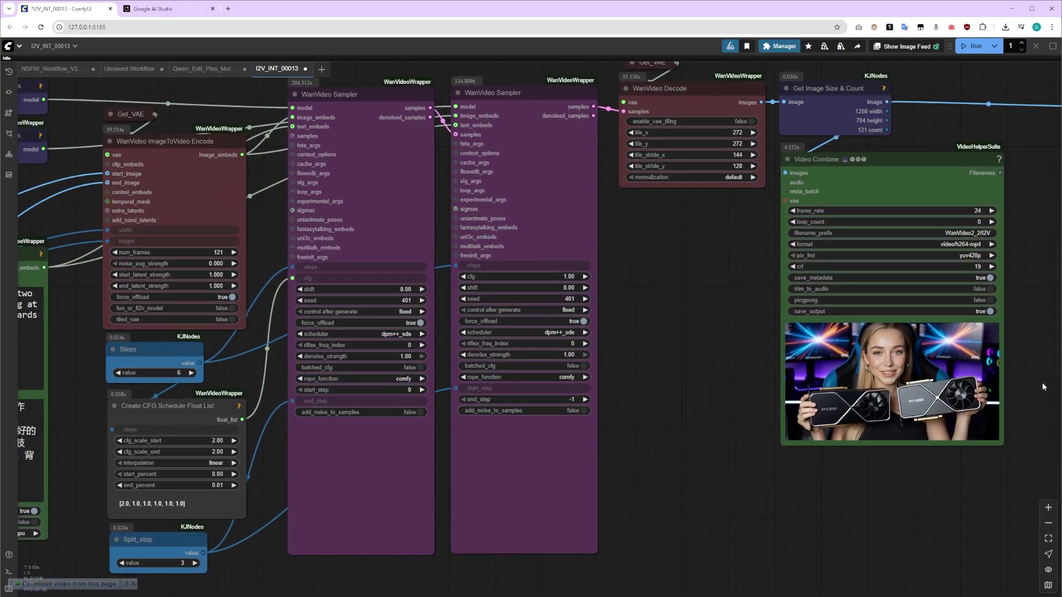
{"action": "scroll", "coordinate": [1034, 381], "scroll_direction": "up", "scroll_amount": 10}
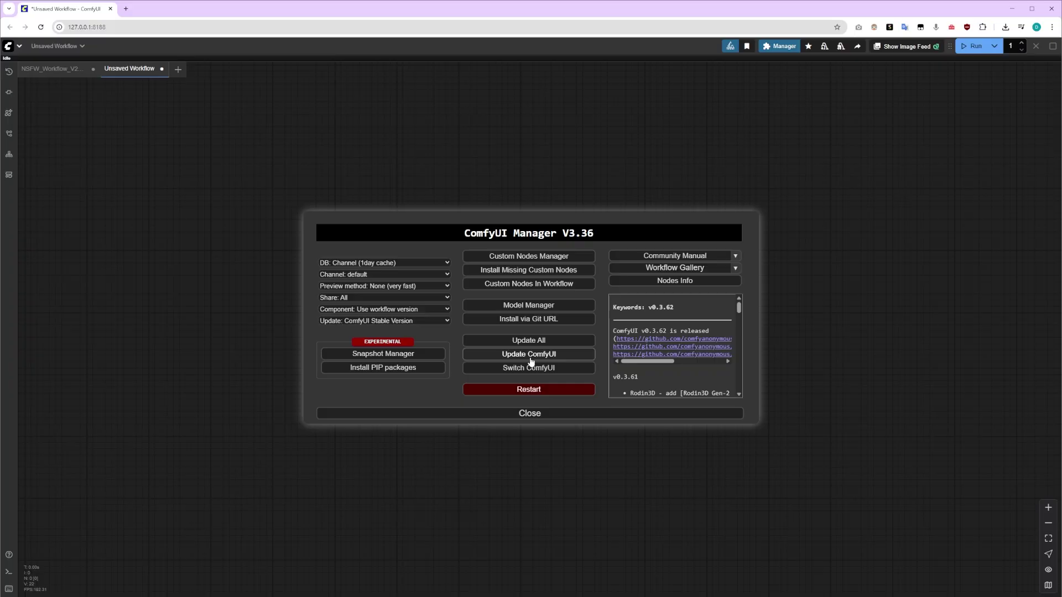
In the Manager, check the switchable versions, back out, and update ComfyUI to v0.3.62
{"action": "left_click", "coordinate": [530, 367]}
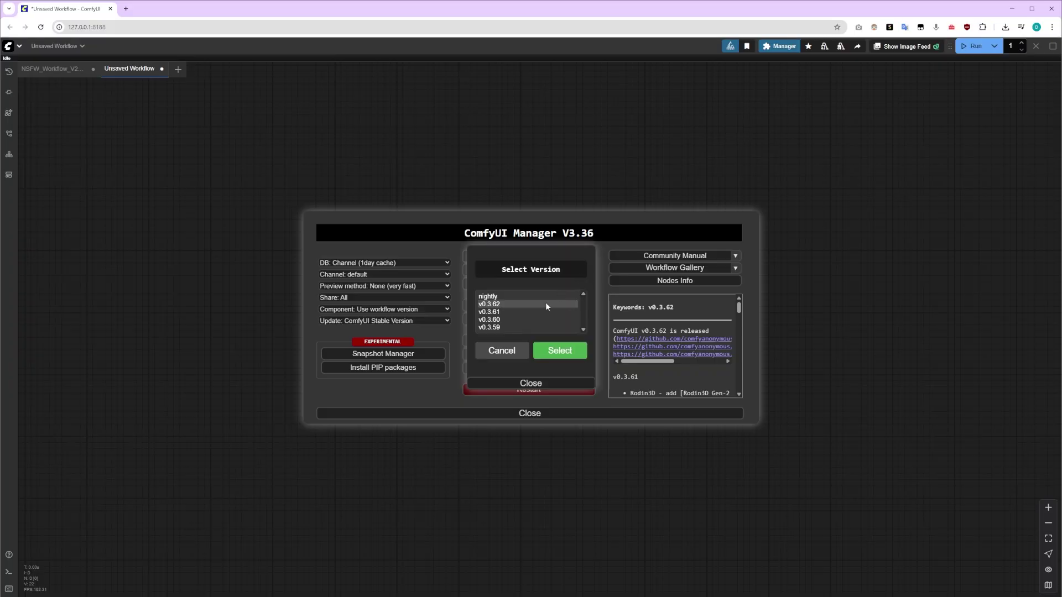
{"action": "left_click", "coordinate": [503, 306]}
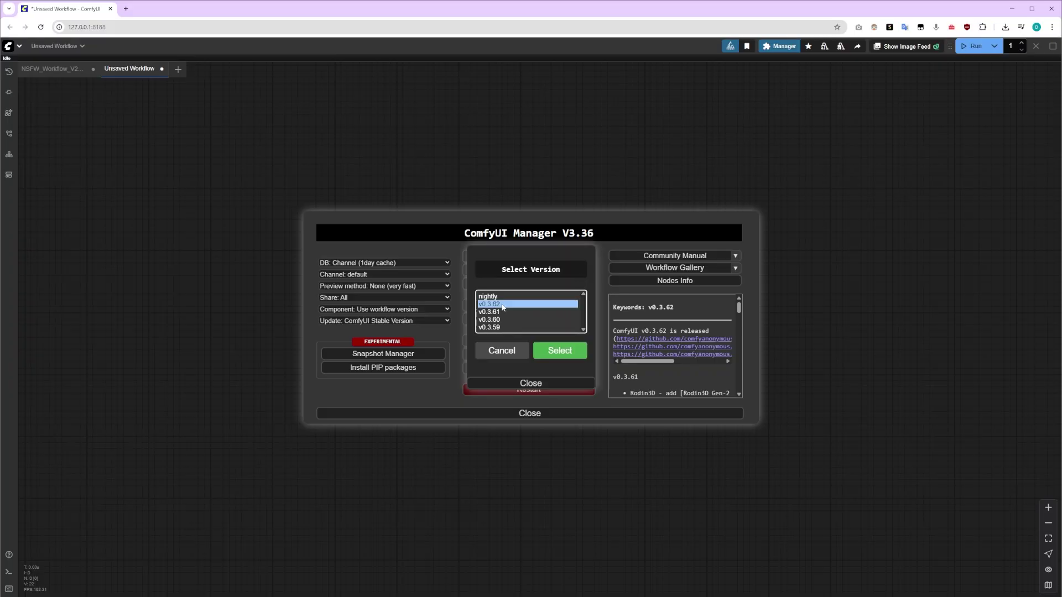
{"action": "left_click", "coordinate": [506, 352]}
{"action": "left_click", "coordinate": [536, 358]}
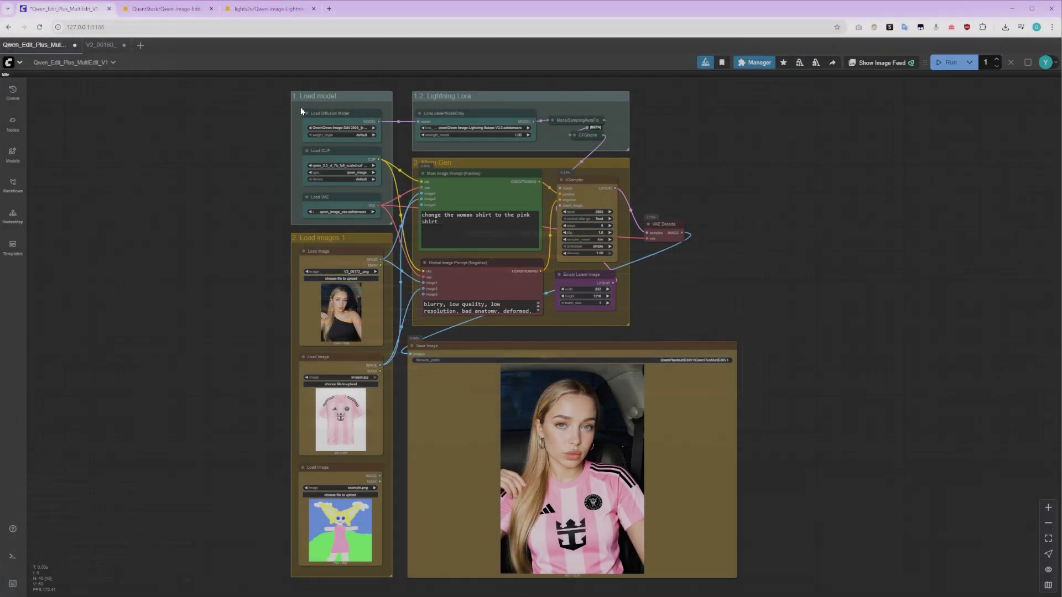
Widen the Load Diffusion Model node to read its full file name, then view the Qwen-Image-Edit-2509-GGUF page
{"action": "scroll", "coordinate": [300, 108], "scroll_direction": "up", "scroll_amount": 5}
{"action": "scroll", "coordinate": [302, 113], "scroll_direction": "up", "scroll_amount": 3}
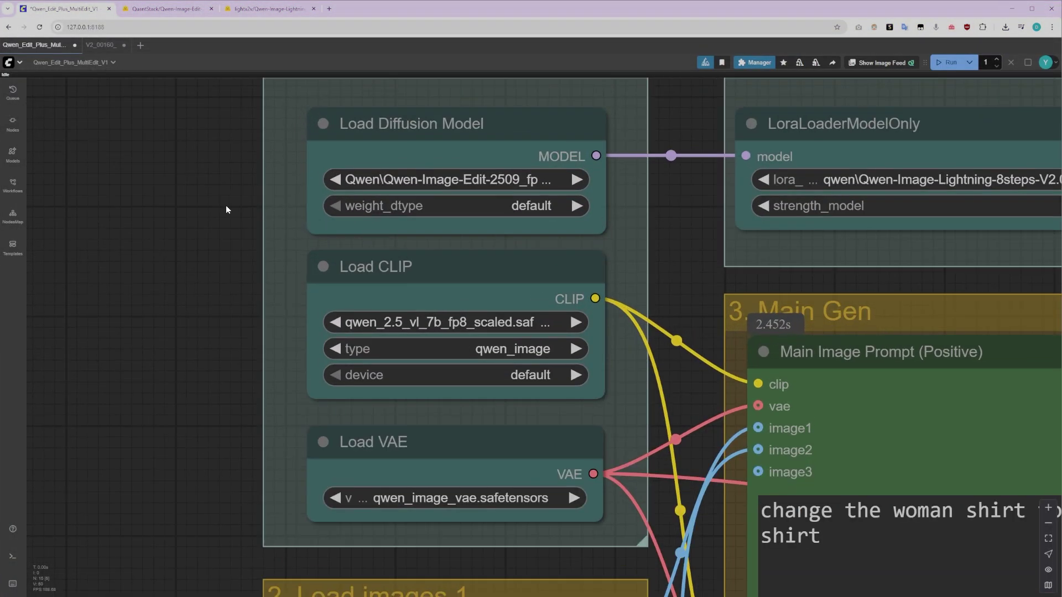
{"action": "left_click_drag", "start_coordinate": [226, 205], "coordinate": [182, 254]}
{"action": "left_click_drag", "start_coordinate": [561, 286], "coordinate": [644, 287]}
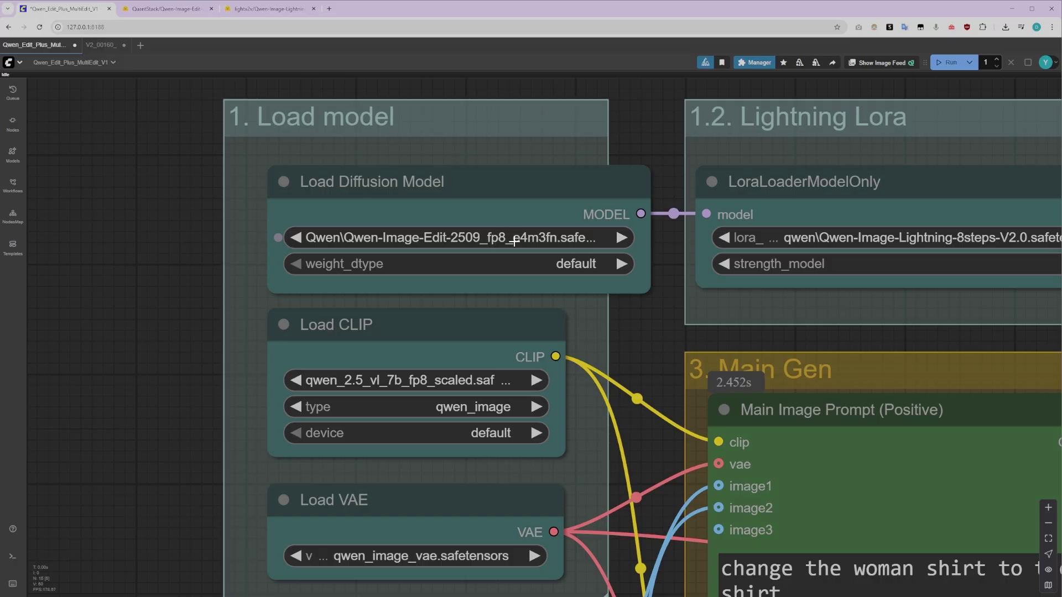
{"action": "left_click_drag", "start_coordinate": [646, 291], "coordinate": [560, 289]}
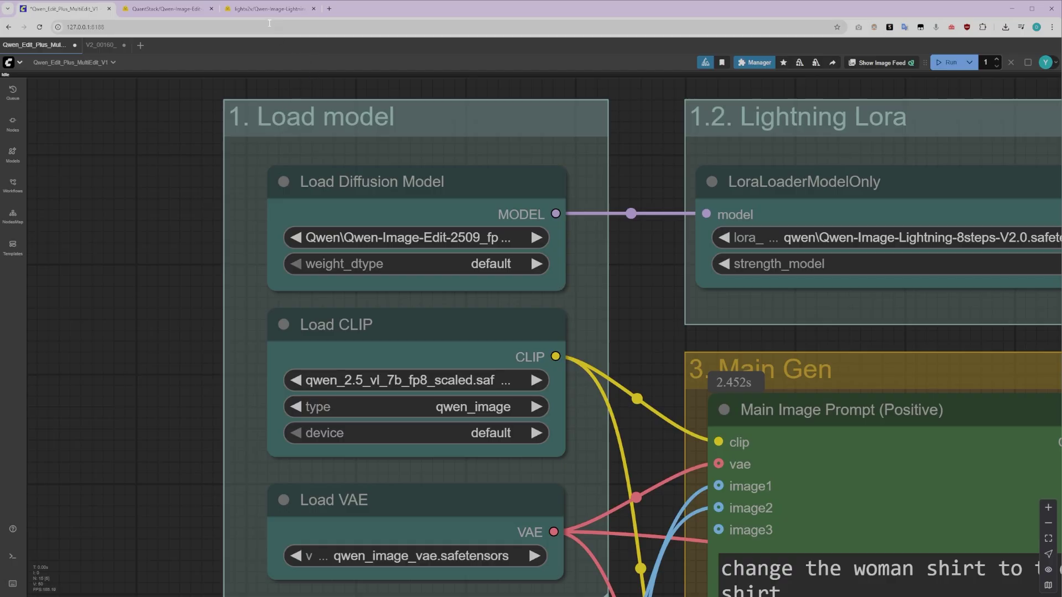
{"action": "left_click", "coordinate": [179, 10]}
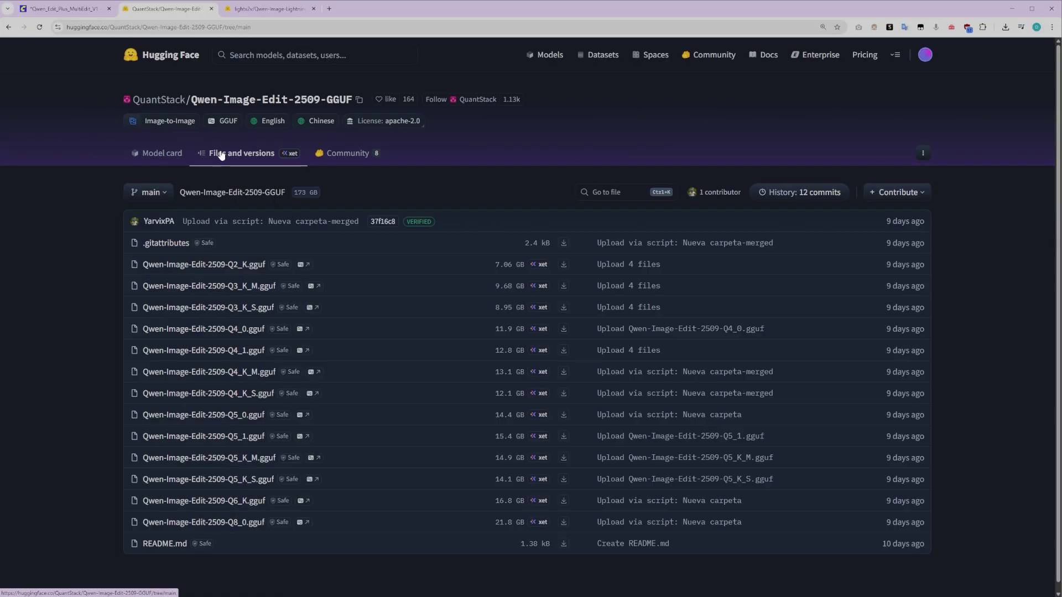
Back in ComfyUI, keep qwen_2.5_vl as the CLIP model
{"action": "key", "text": "ctrl+shift+Tab"}
{"action": "left_click", "coordinate": [467, 381]}
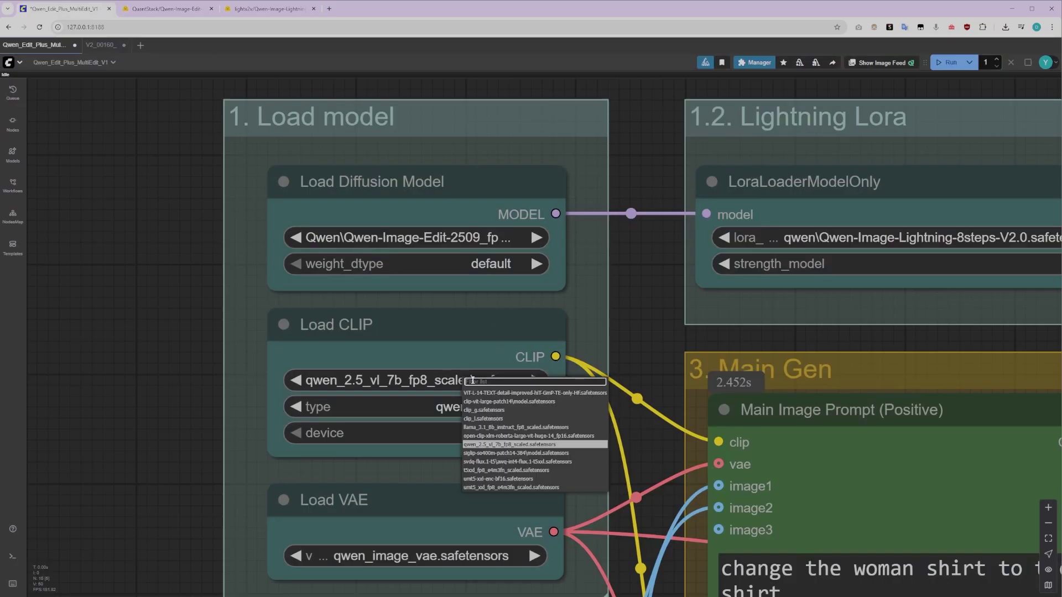
{"action": "left_click", "coordinate": [494, 451]}
Browse the Qwen2.5-VL-7B-Instruct-GGUF files and versions on Hugging Face
{"action": "left_click", "coordinate": [265, 9]}
{"action": "left_click", "coordinate": [258, 171]}
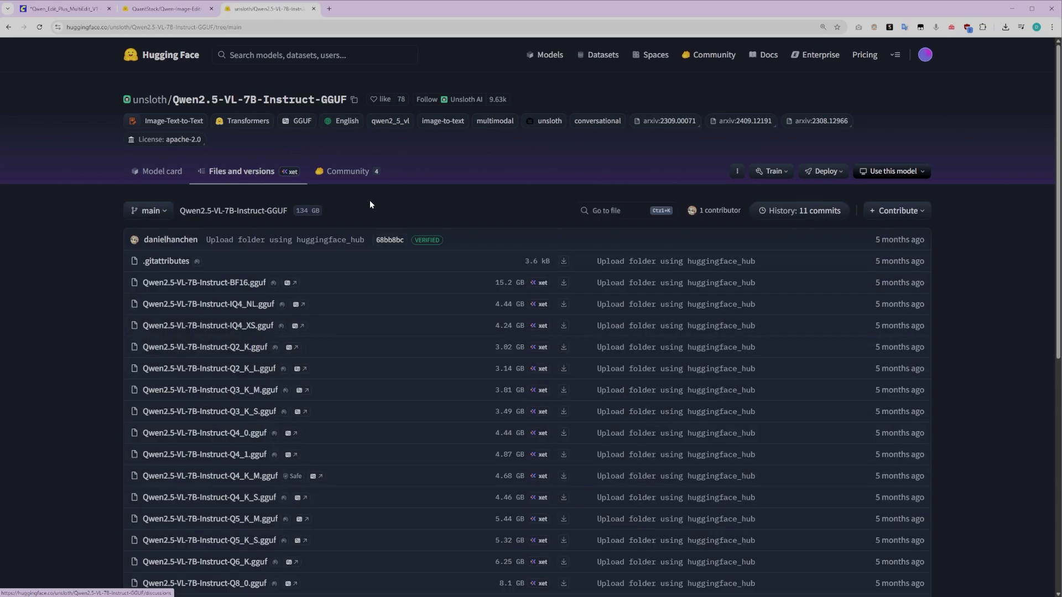
{"action": "scroll", "coordinate": [369, 200], "scroll_direction": "down", "scroll_amount": 3}
{"action": "scroll", "coordinate": [356, 197], "scroll_direction": "down", "scroll_amount": 3}
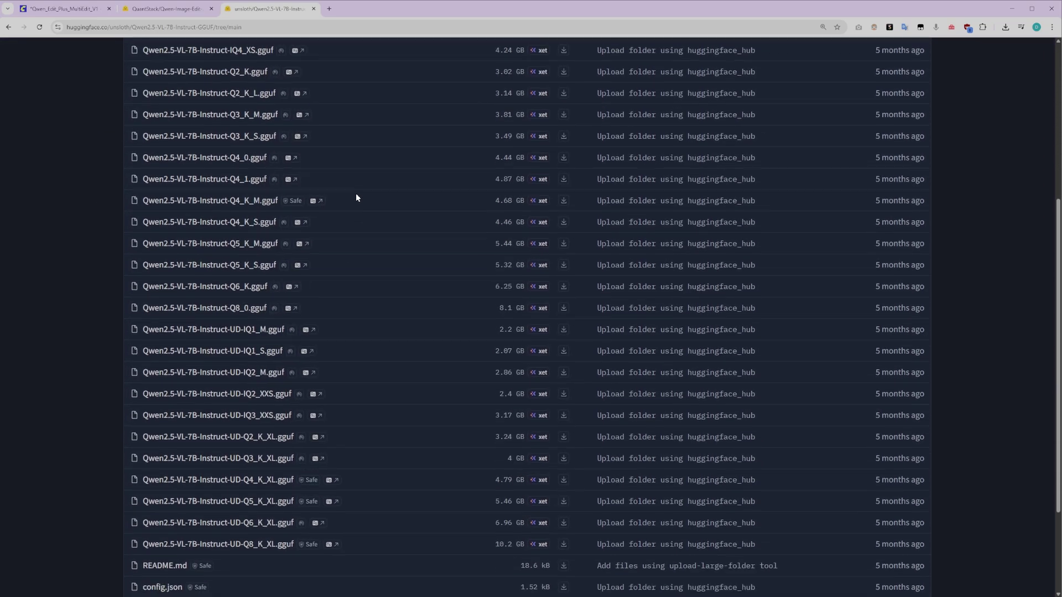
{"action": "scroll", "coordinate": [357, 198], "scroll_direction": "up", "scroll_amount": 4}
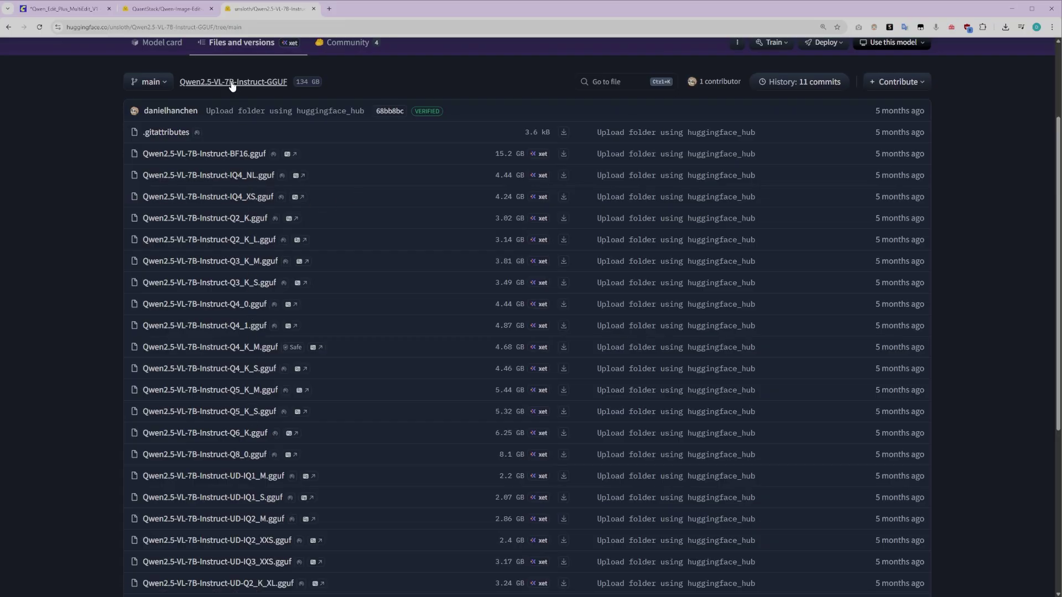
Return to the workflow and select the Lightning LoRA loader in the Lightning Lora group
{"action": "key", "text": "ctrl+Tab"}
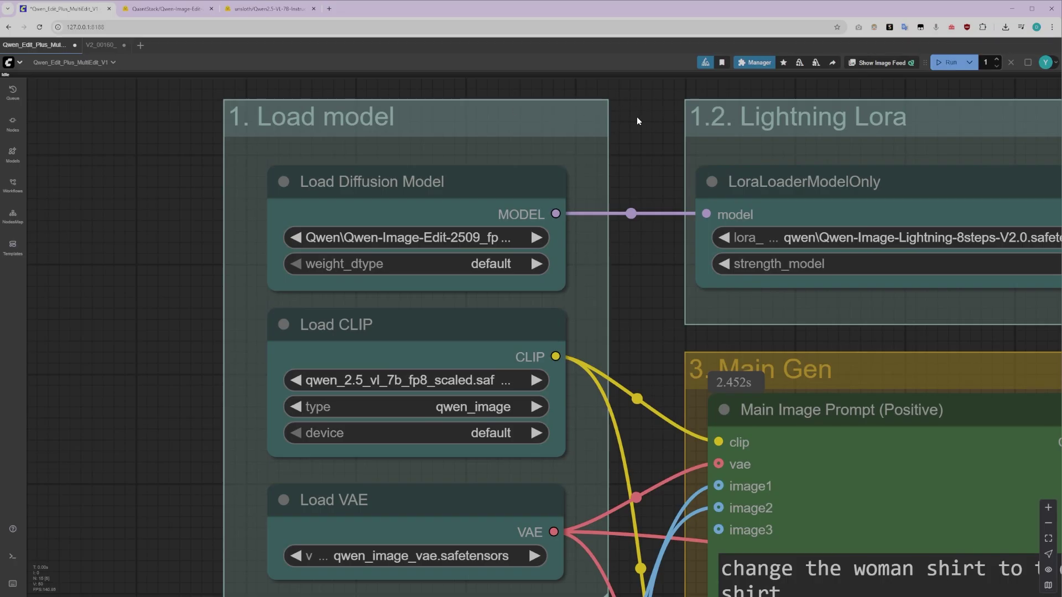
{"action": "left_click_drag", "start_coordinate": [638, 120], "coordinate": [273, 132]}
{"action": "left_click_drag", "start_coordinate": [788, 298], "coordinate": [790, 298]}
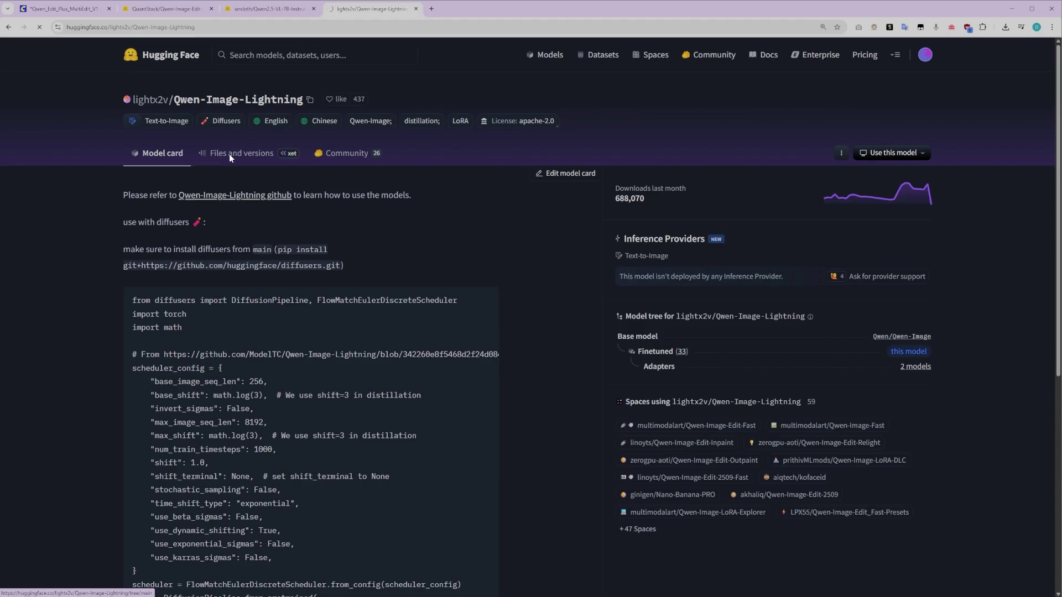
In the Qwen-Image-Lightning files list, select the Qwen-Image-Lightning-8steps-V2.0-bf16.safetensors file name
{"action": "left_click", "coordinate": [229, 153]}
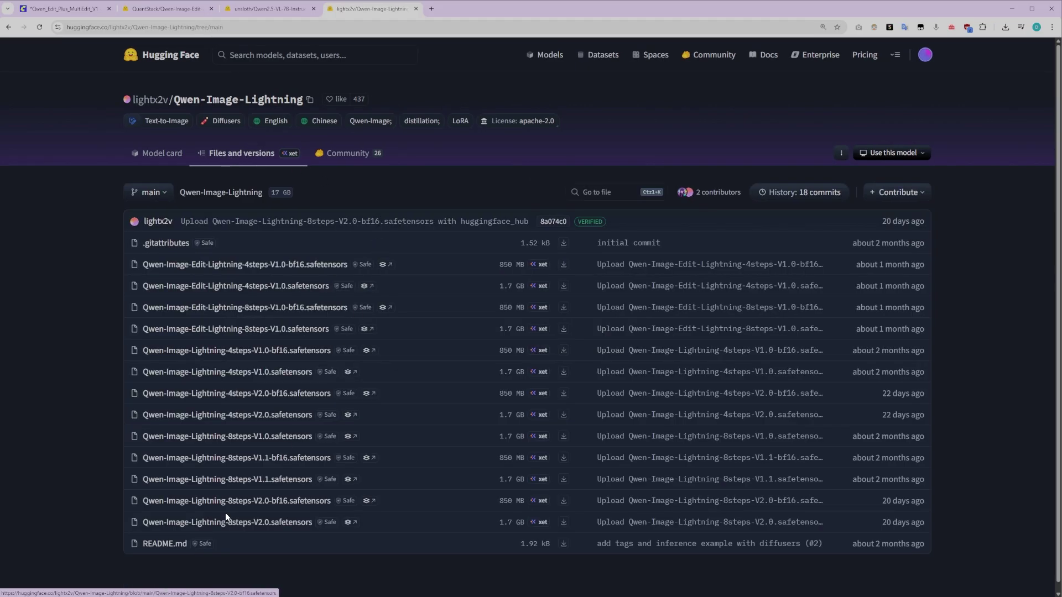
{"action": "left_click_drag", "start_coordinate": [313, 522], "coordinate": [148, 525]}
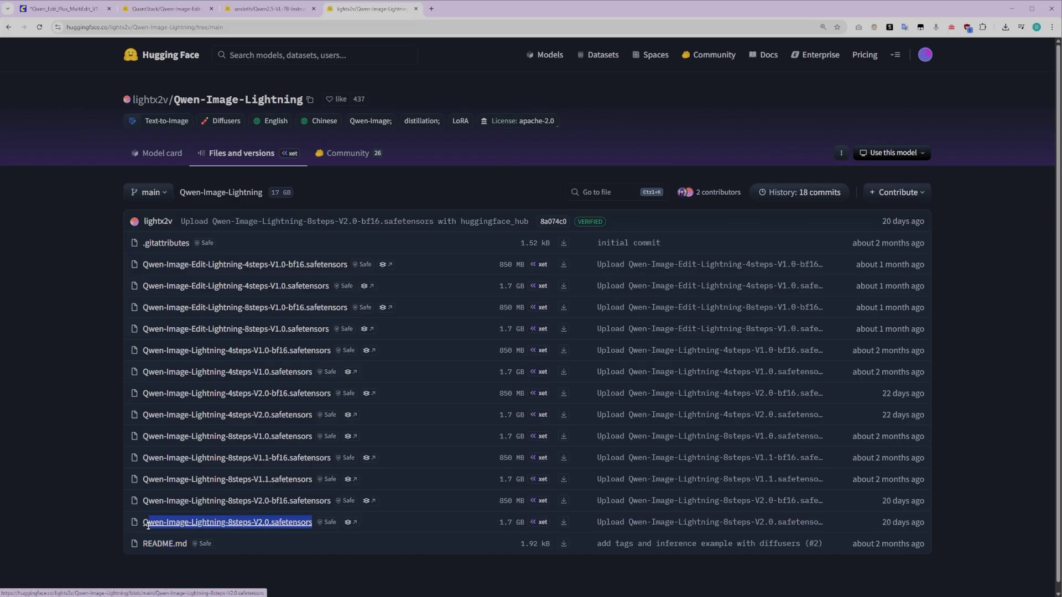
{"action": "left_click_drag", "start_coordinate": [332, 501], "coordinate": [145, 500]}
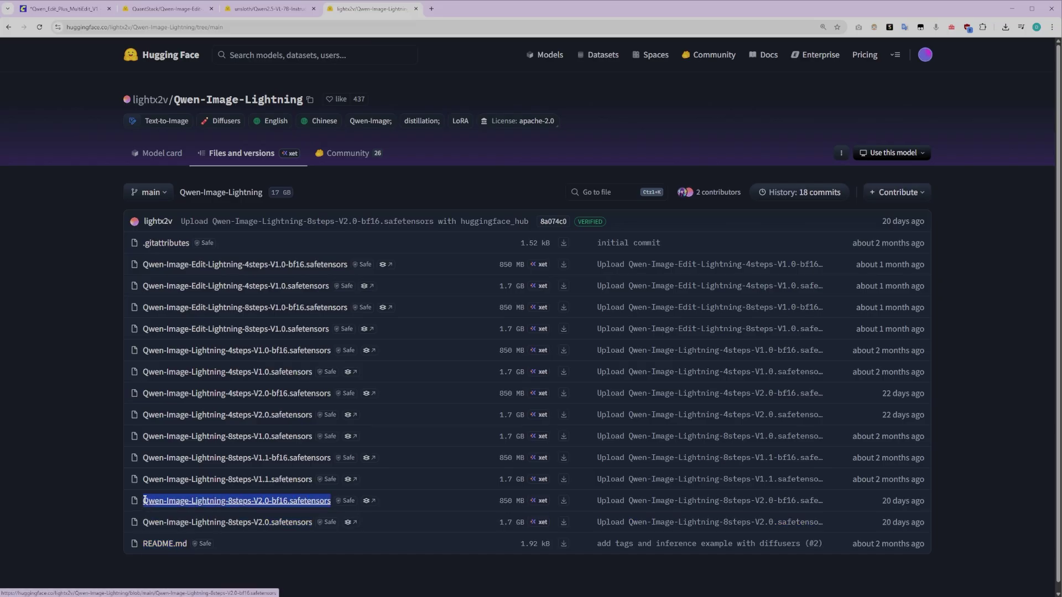
{"action": "left_click", "coordinate": [83, 9]}
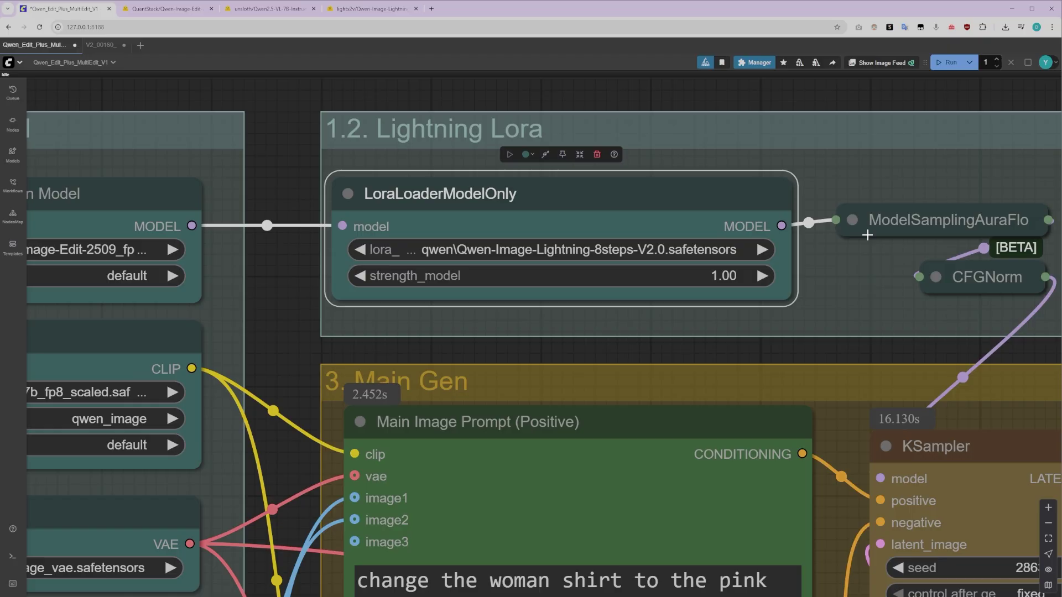
Bring the image loading nodes into view and select the woman's photo loader
{"action": "scroll", "coordinate": [867, 235], "scroll_direction": "down", "scroll_amount": 7}
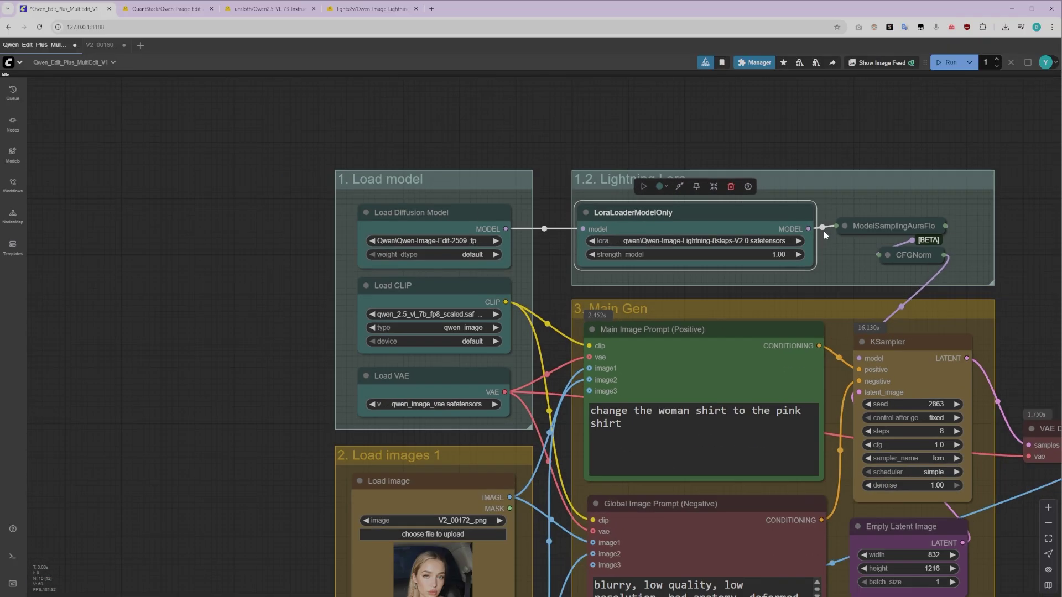
{"action": "left_click_drag", "start_coordinate": [308, 426], "coordinate": [261, 177]}
{"action": "scroll", "coordinate": [242, 328], "scroll_direction": "up", "scroll_amount": 5}
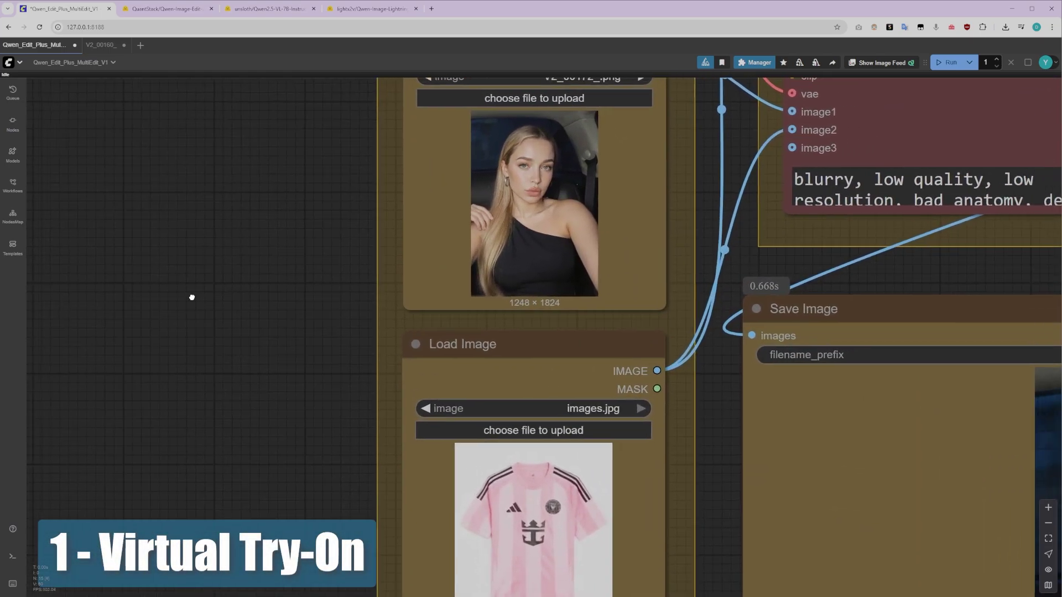
{"action": "left_click_drag", "start_coordinate": [192, 297], "coordinate": [133, 324]}
{"action": "scroll", "coordinate": [280, 211], "scroll_direction": "up", "scroll_amount": 3}
{"action": "left_click_drag", "start_coordinate": [280, 211], "coordinate": [140, 344]}
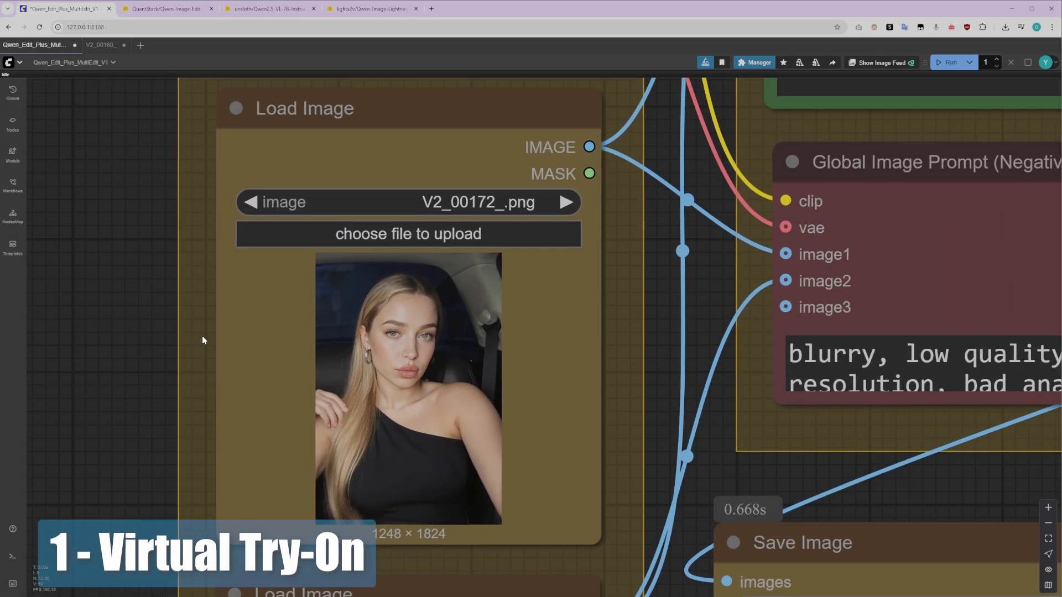
{"action": "left_click", "coordinate": [456, 367]}
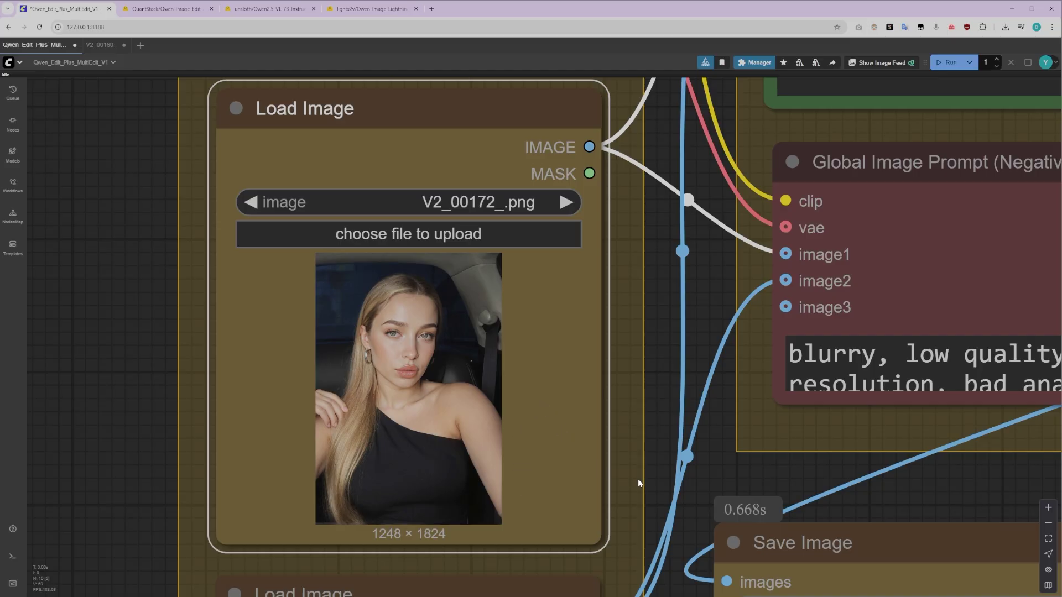
Connect the pink shirt image to image2 of the Main Image Prompt (Positive)
{"action": "scroll", "coordinate": [678, 591], "scroll_direction": "down", "scroll_amount": 10}
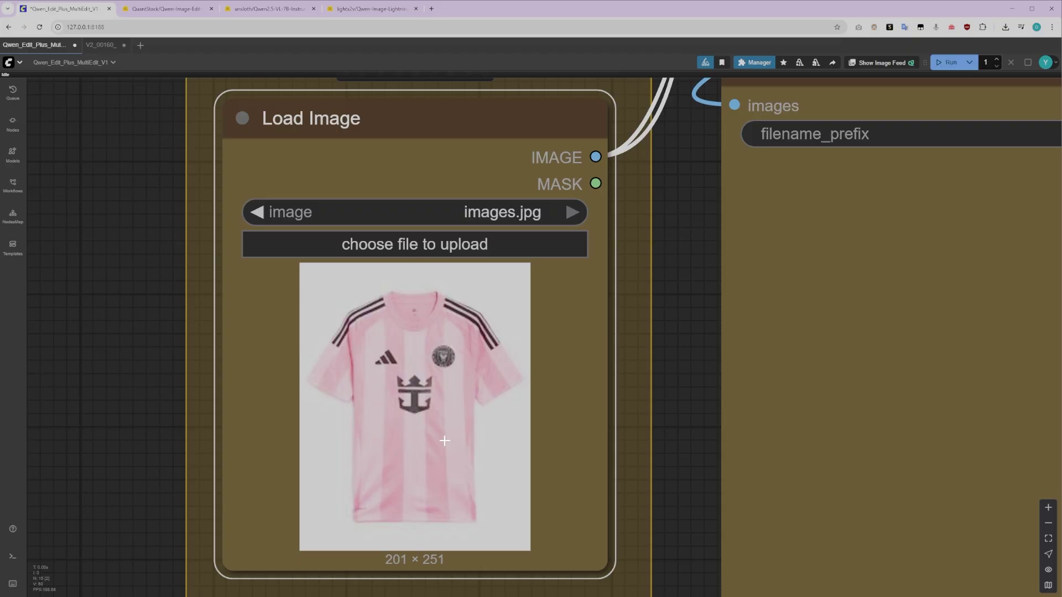
{"action": "scroll", "coordinate": [443, 432], "scroll_direction": "down", "scroll_amount": 5}
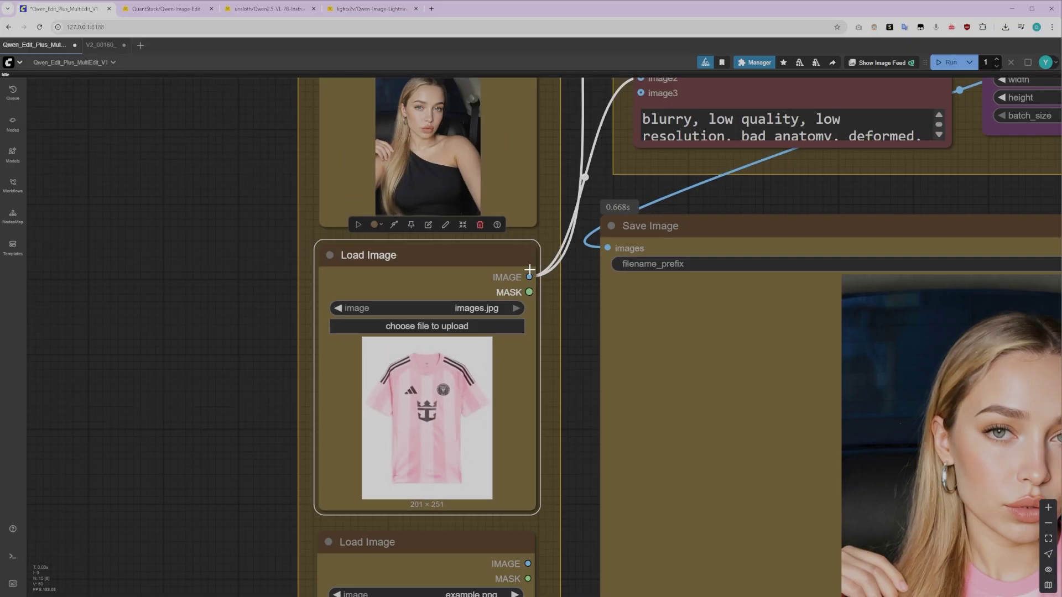
{"action": "scroll", "coordinate": [443, 432], "scroll_direction": "up", "scroll_amount": 5}
{"action": "left_click_drag", "start_coordinate": [386, 306], "coordinate": [343, 372]}
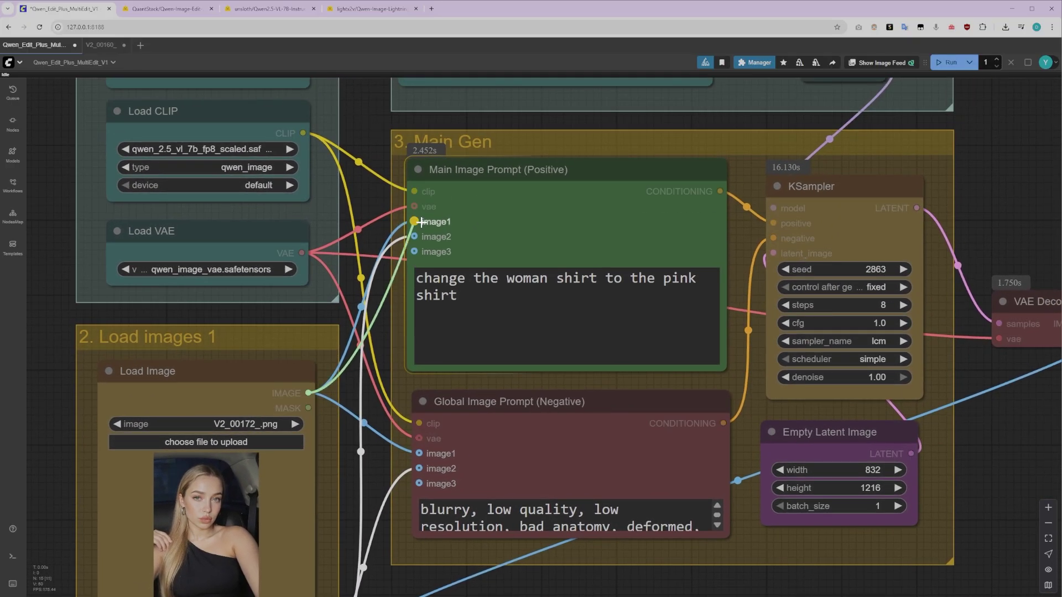
{"action": "scroll", "coordinate": [332, 467], "scroll_direction": "down", "scroll_amount": 4}
{"action": "left_click_drag", "start_coordinate": [303, 466], "coordinate": [390, 160]}
Review the positive prompt text and enlarge the negative prompt node to show its text
{"action": "scroll", "coordinate": [387, 260], "scroll_direction": "up", "scroll_amount": 3}
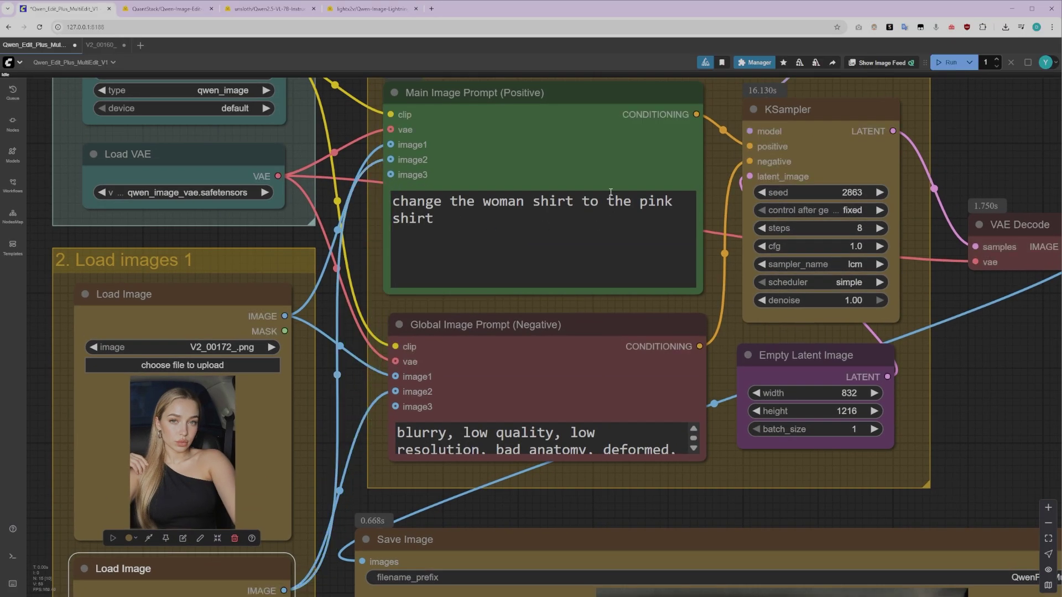
{"action": "scroll", "coordinate": [562, 166], "scroll_direction": "up", "scroll_amount": 2}
{"action": "left_click_drag", "start_coordinate": [360, 211], "coordinate": [613, 229]}
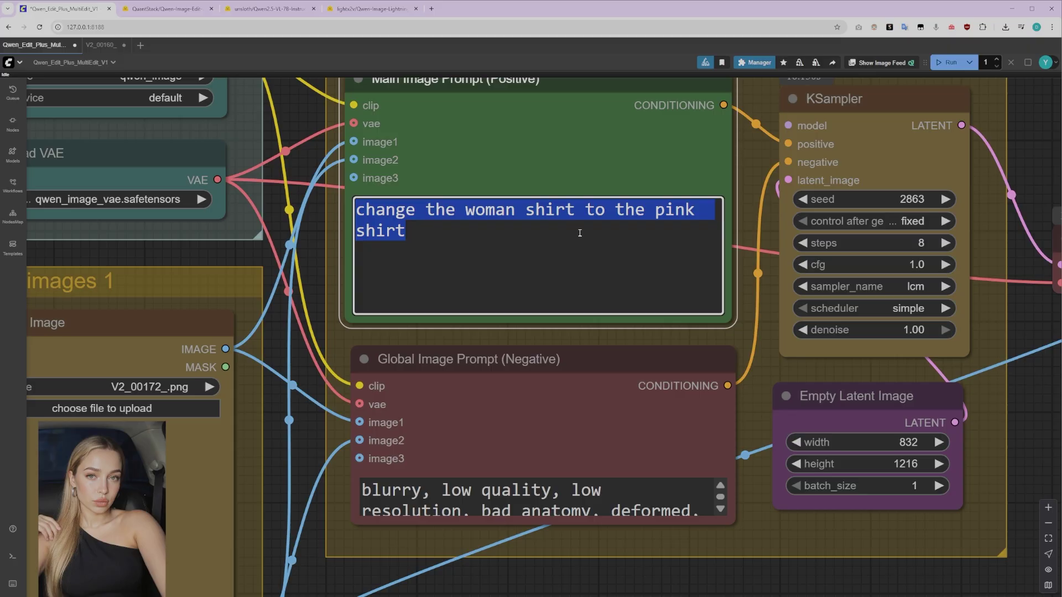
{"action": "left_click", "coordinate": [549, 233]}
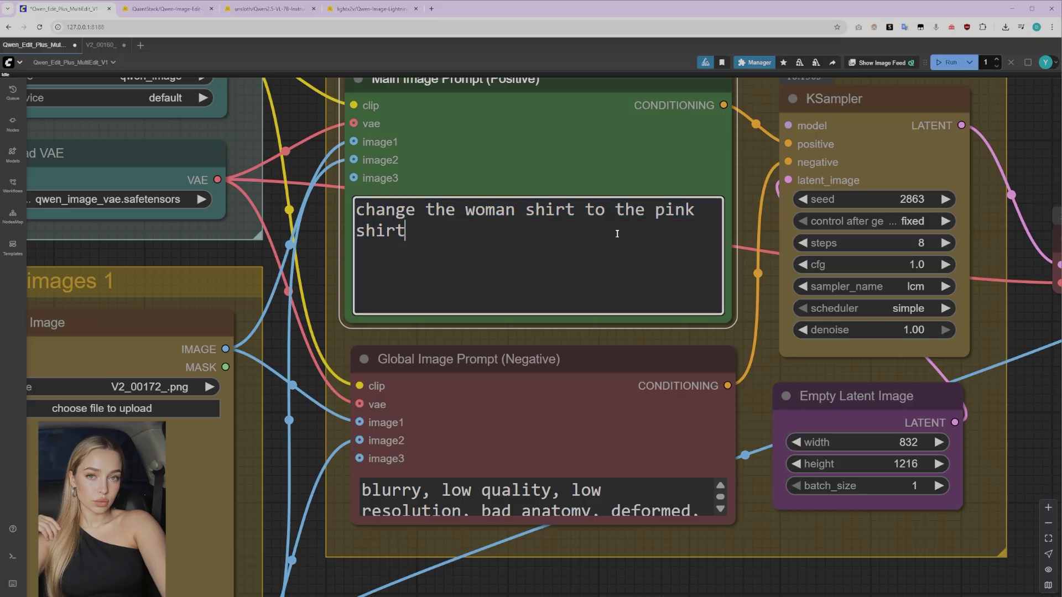
{"action": "left_click_drag", "start_coordinate": [740, 525], "coordinate": [746, 596]}
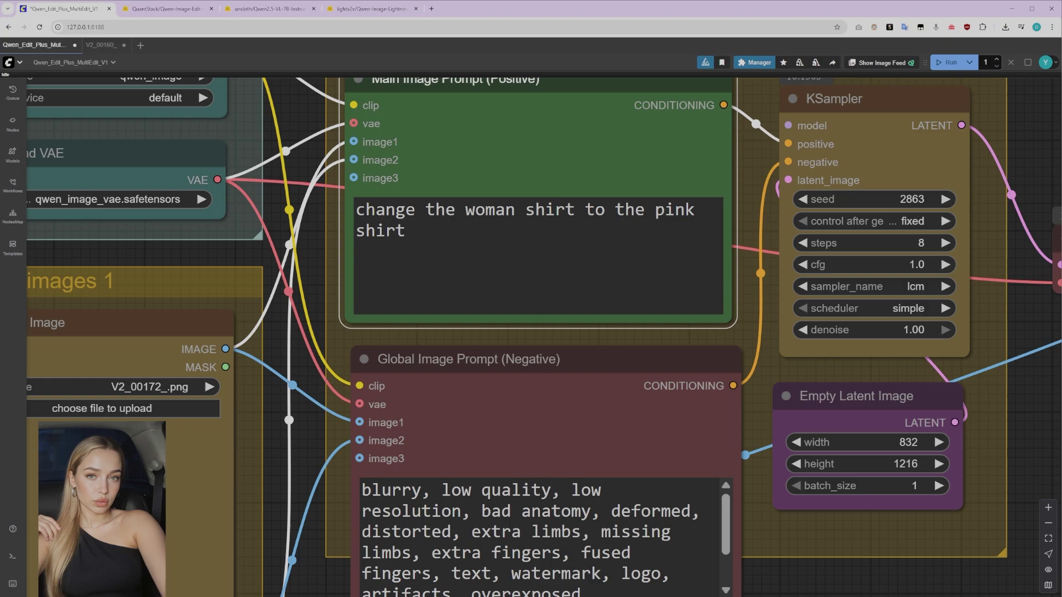
Shrink the negative prompt node and confirm Empty Latent Image width 832 and height 1216
{"action": "left_click_drag", "start_coordinate": [741, 595], "coordinate": [735, 529]}
{"action": "left_click_drag", "start_coordinate": [760, 473], "coordinate": [566, 475]}
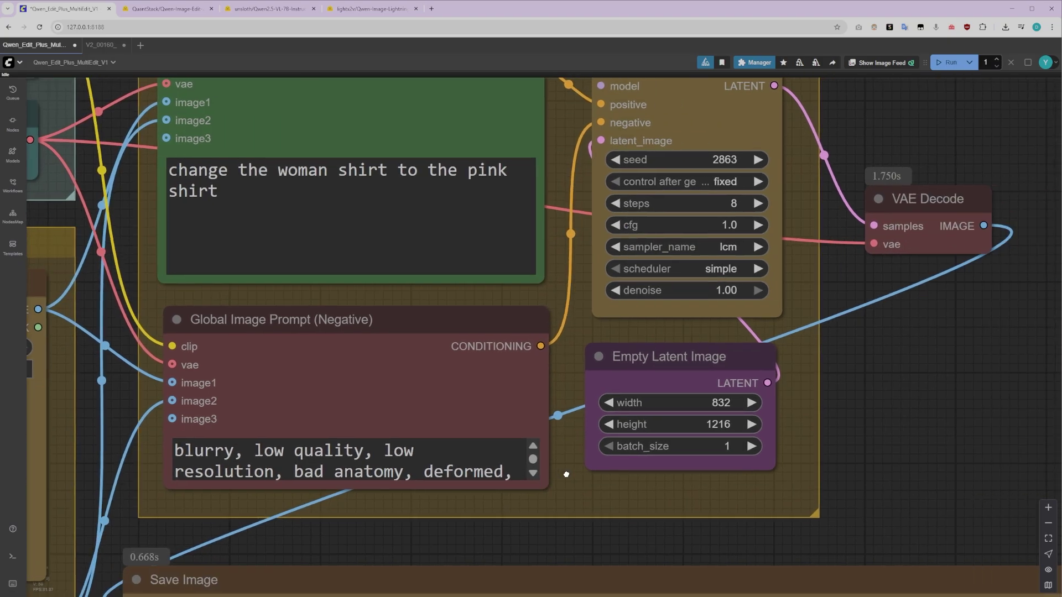
{"action": "left_click", "coordinate": [696, 368]}
{"action": "left_click", "coordinate": [727, 403]}
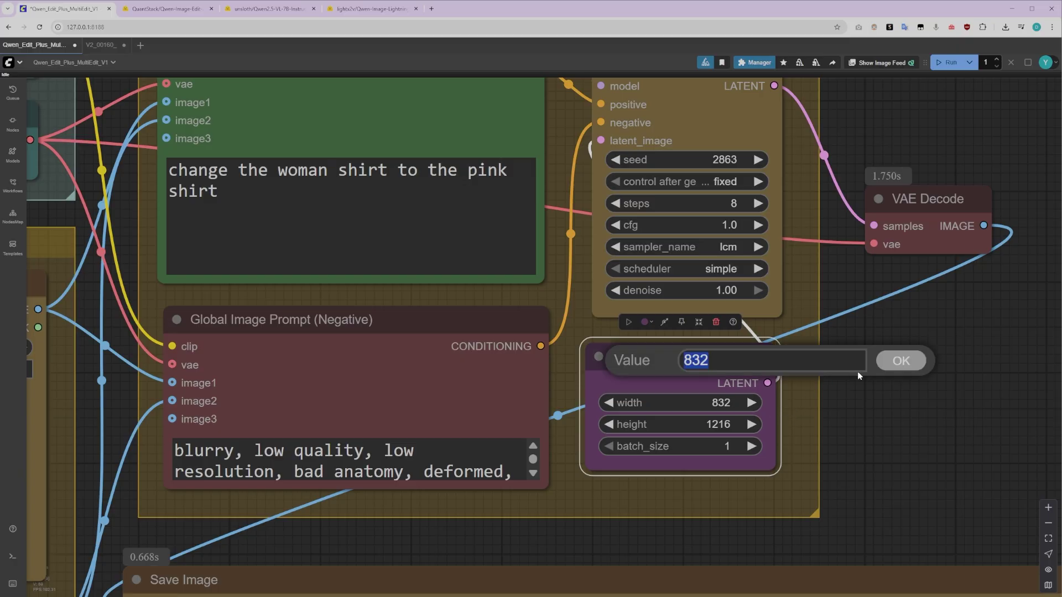
{"action": "left_click", "coordinate": [891, 362]}
{"action": "left_click", "coordinate": [718, 424]}
{"action": "left_click", "coordinate": [870, 389]}
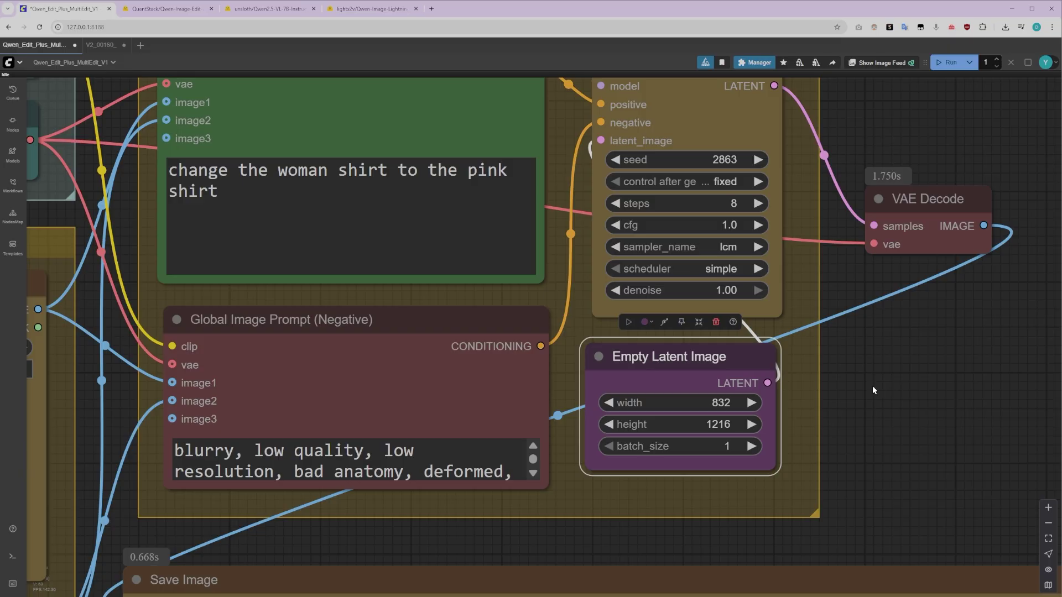
{"action": "left_click", "coordinate": [735, 204]}
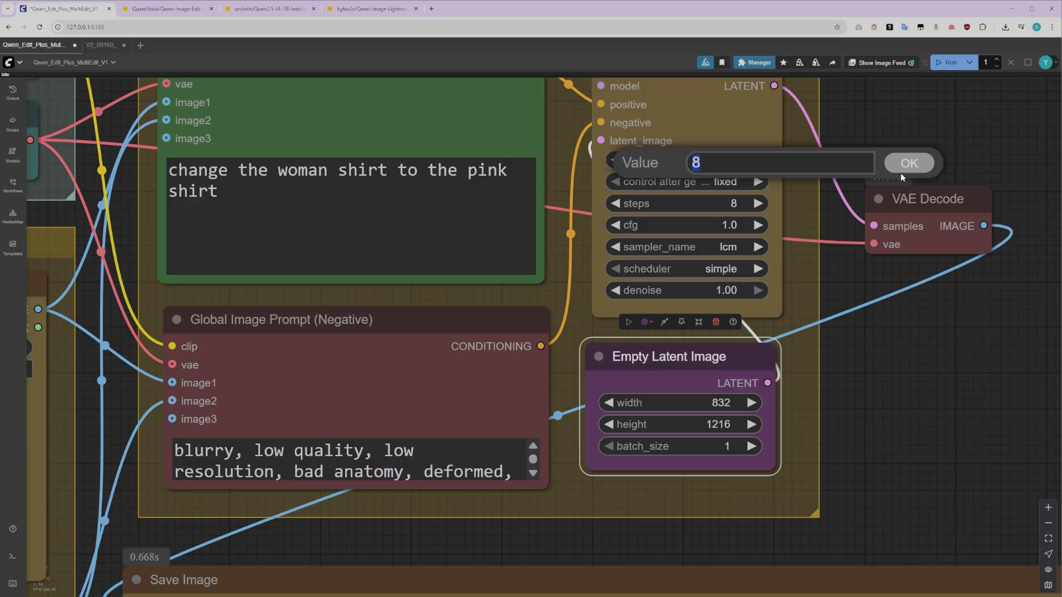
{"action": "left_click", "coordinate": [907, 165]}
{"action": "left_click", "coordinate": [728, 246]}
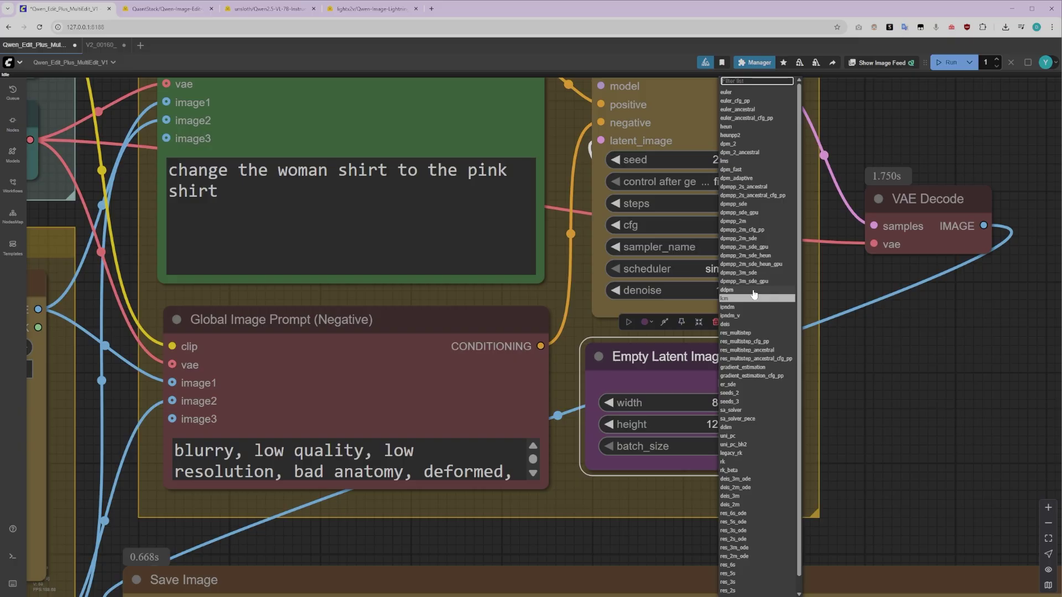
{"action": "left_click", "coordinate": [742, 299]}
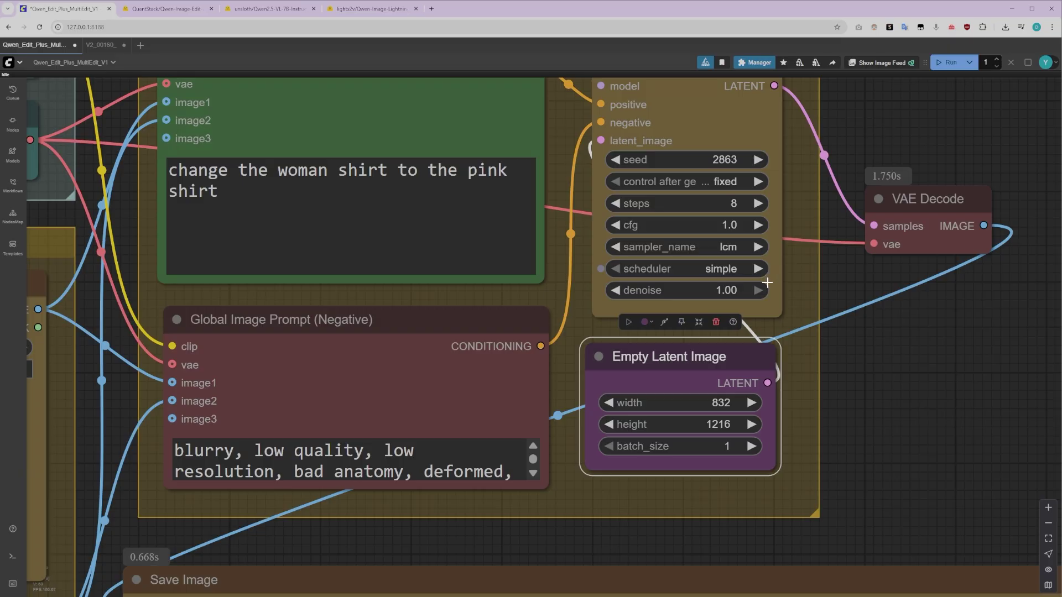
Bring the generated pink-shirt image into view, positioned higher on screen
{"action": "scroll", "coordinate": [611, 310], "scroll_direction": "down", "scroll_amount": 6}
{"action": "scroll", "coordinate": [779, 106], "scroll_direction": "up", "scroll_amount": 4}
{"action": "left_click_drag", "start_coordinate": [779, 105], "coordinate": [784, 132]}
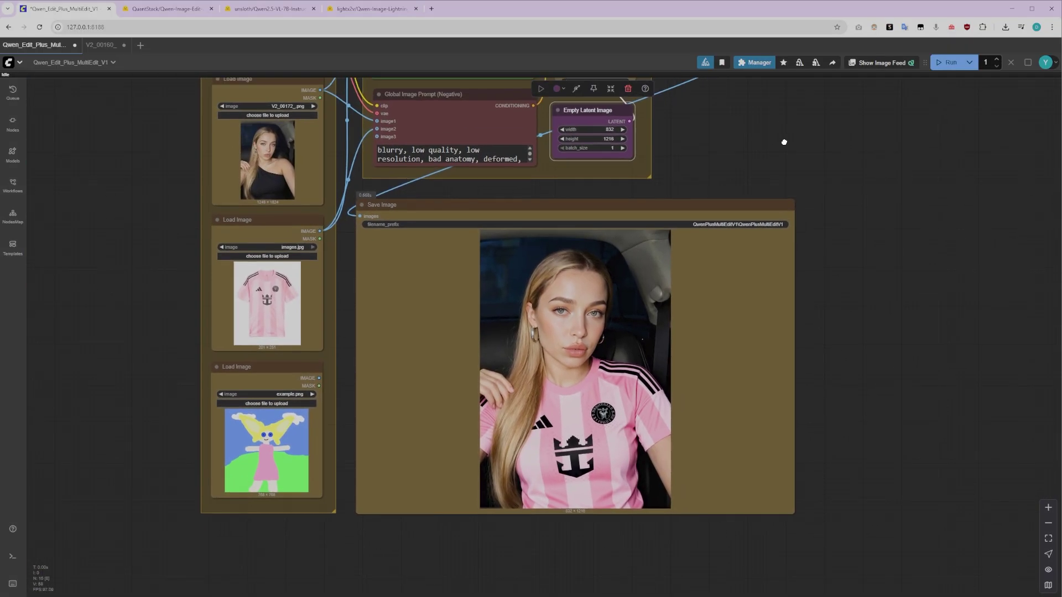
{"action": "scroll", "coordinate": [631, 356], "scroll_direction": "up", "scroll_amount": 5}
{"action": "left_click_drag", "start_coordinate": [976, 387], "coordinate": [992, 334]}
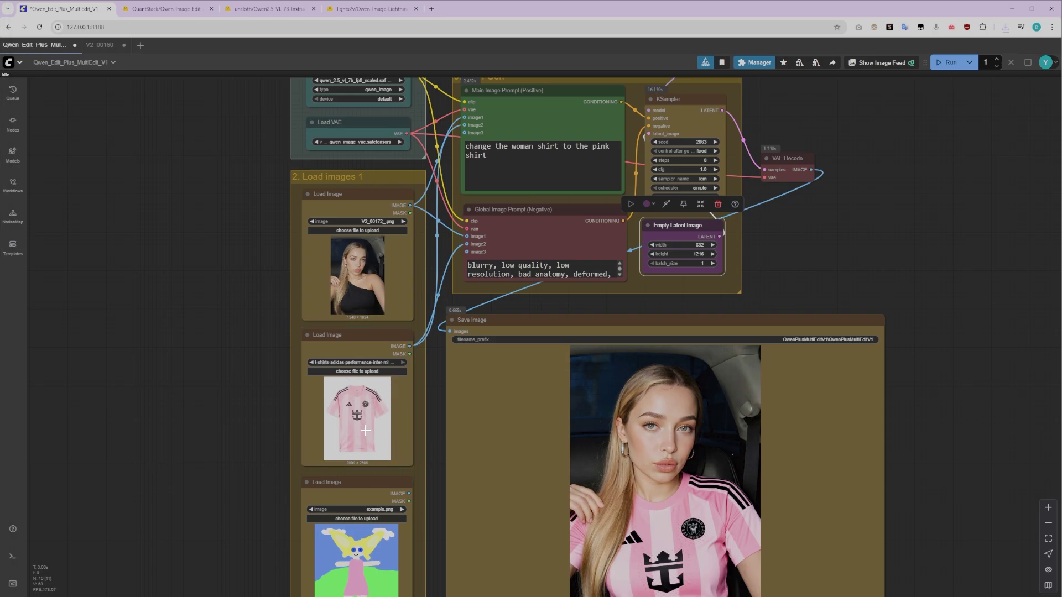
Run the workflow using the 2000 × 2500 pink striped shirt photo
{"action": "scroll", "coordinate": [365, 434], "scroll_direction": "up", "scroll_amount": 10}
{"action": "scroll", "coordinate": [299, 394], "scroll_direction": "up", "scroll_amount": 6}
{"action": "scroll", "coordinate": [442, 332], "scroll_direction": "down", "scroll_amount": 12}
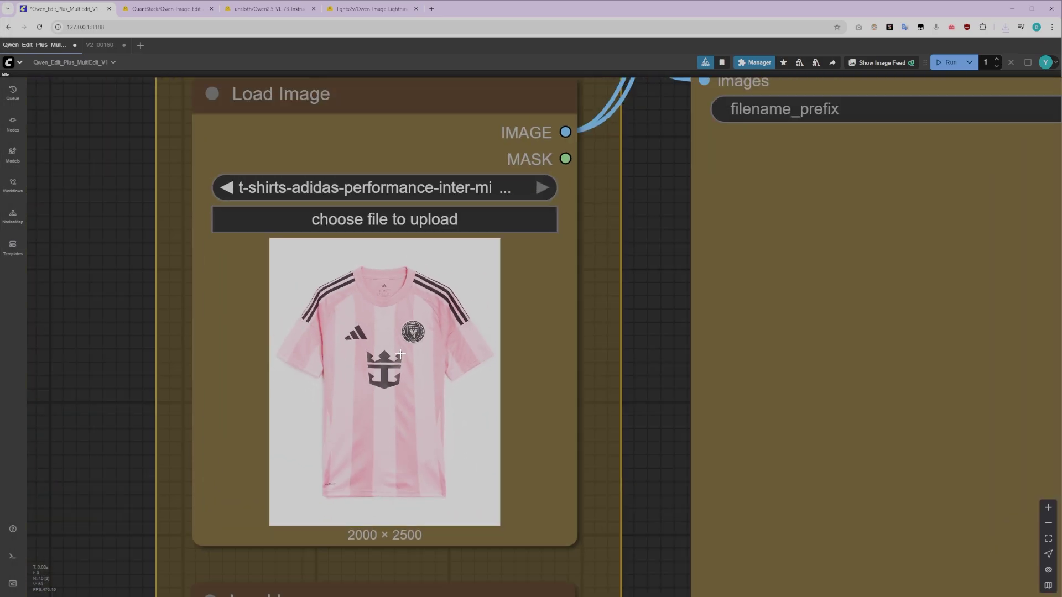
{"action": "scroll", "coordinate": [256, 350], "scroll_direction": "down", "scroll_amount": 8}
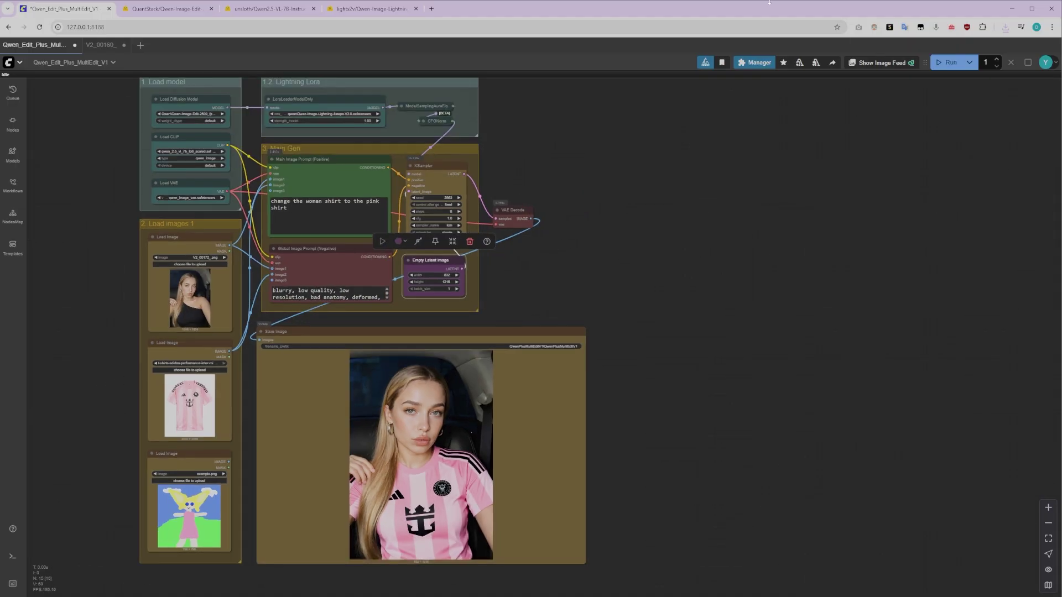
{"action": "left_click", "coordinate": [947, 63]}
{"action": "left_click_drag", "start_coordinate": [692, 207], "coordinate": [778, 215]}
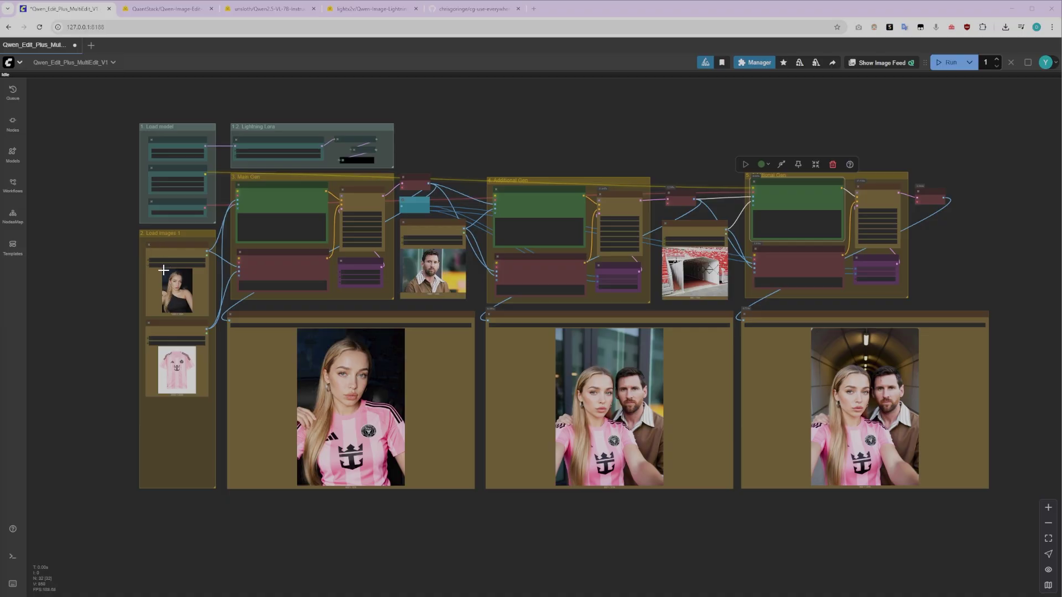
Centre the Additional Gen group in view and select it
{"action": "scroll", "coordinate": [157, 292], "scroll_direction": "up", "scroll_amount": 5}
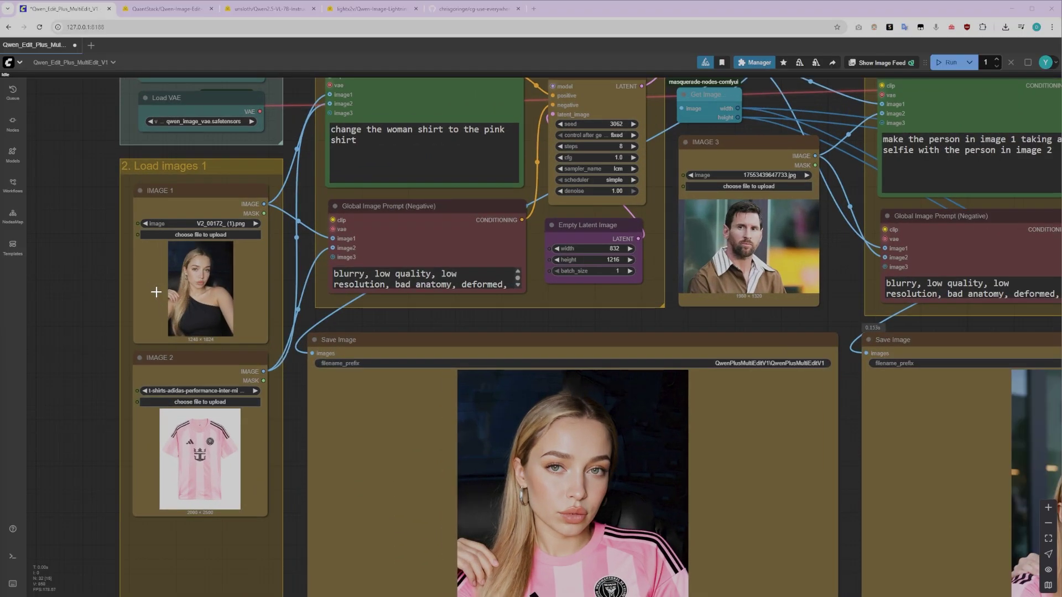
{"action": "scroll", "coordinate": [97, 278], "scroll_direction": "down", "scroll_amount": 2}
{"action": "scroll", "coordinate": [97, 278], "scroll_direction": "down", "scroll_amount": 3}
{"action": "scroll", "coordinate": [513, 504], "scroll_direction": "up", "scroll_amount": 3}
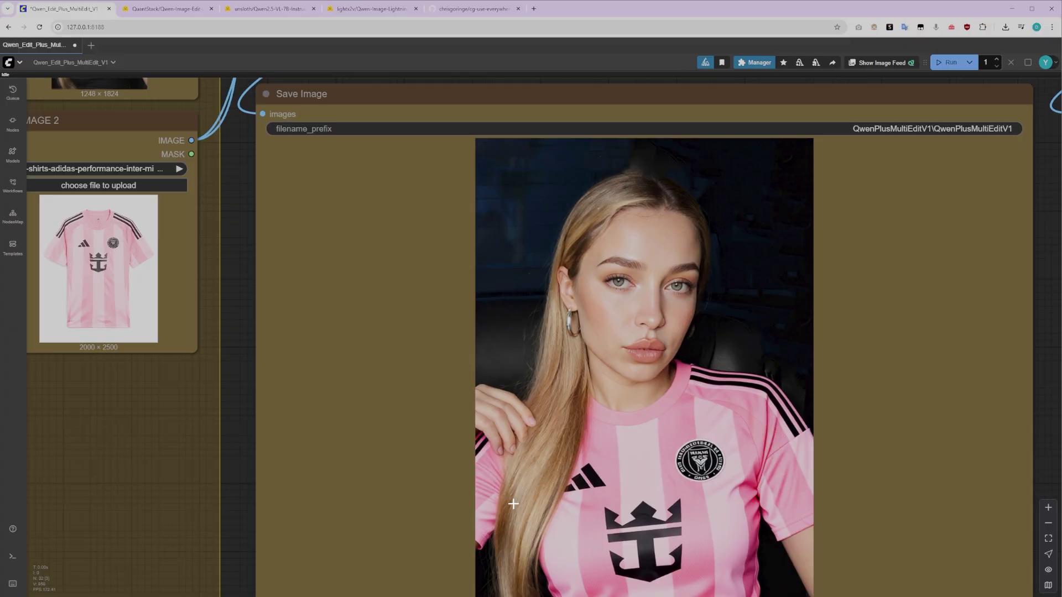
{"action": "scroll", "coordinate": [656, 478], "scroll_direction": "down", "scroll_amount": 3}
{"action": "scroll", "coordinate": [865, 215], "scroll_direction": "down", "scroll_amount": 1}
{"action": "scroll", "coordinate": [866, 211], "scroll_direction": "down", "scroll_amount": 2}
{"action": "left_click_drag", "start_coordinate": [857, 212], "coordinate": [585, 318]}
{"action": "scroll", "coordinate": [695, 193], "scroll_direction": "up", "scroll_amount": 1}
{"action": "left_click", "coordinate": [648, 172]}
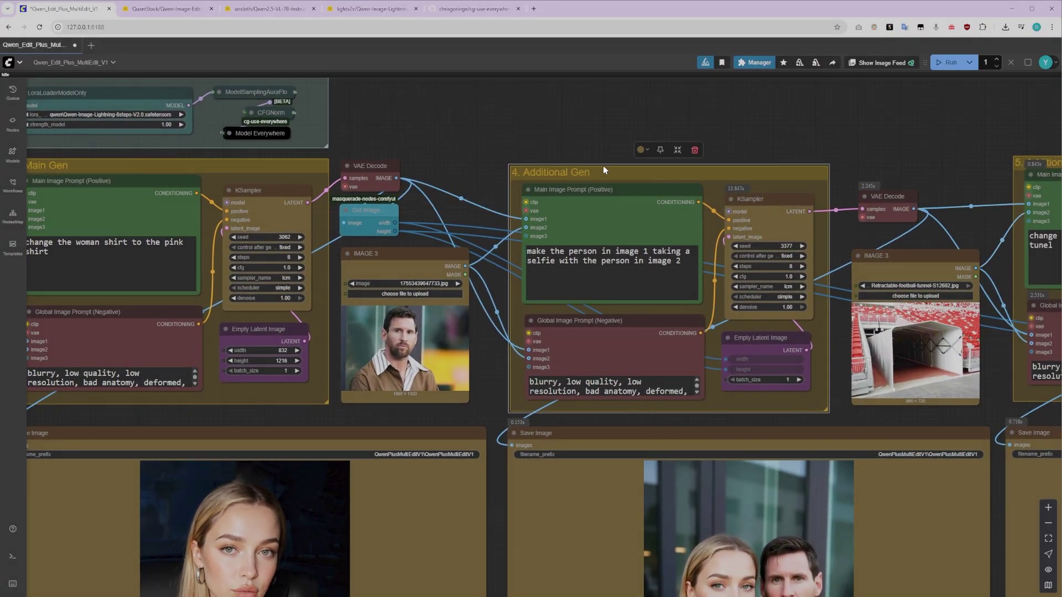
Inspect the IMAGE 3 node and the Additional Gen selfie prompt text
{"action": "left_click", "coordinate": [379, 166]}
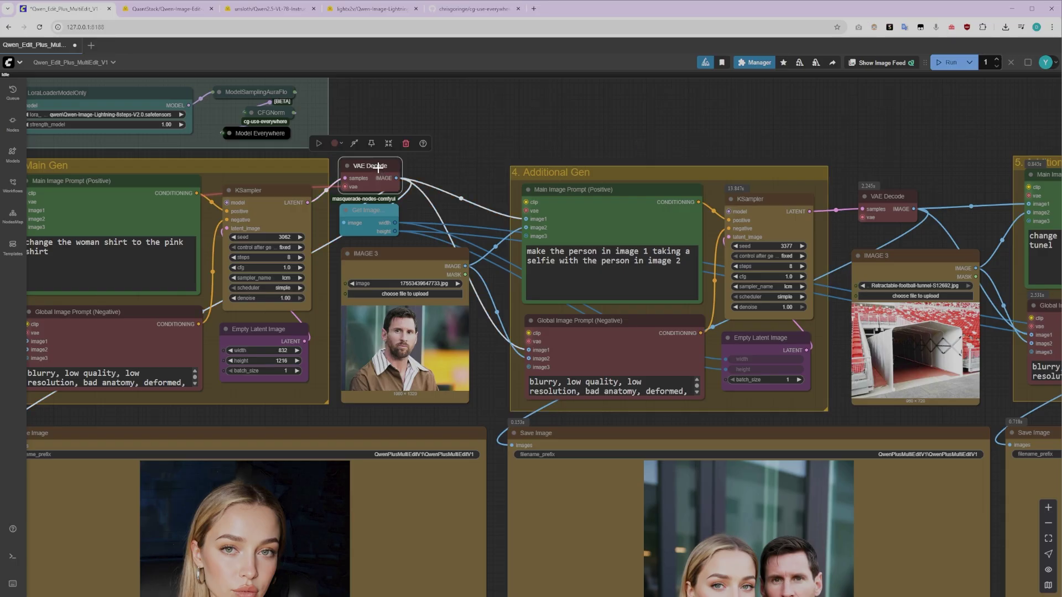
{"action": "left_click", "coordinate": [433, 257]}
{"action": "left_click_drag", "start_coordinate": [433, 258], "coordinate": [437, 258]}
{"action": "left_click", "coordinate": [488, 275]}
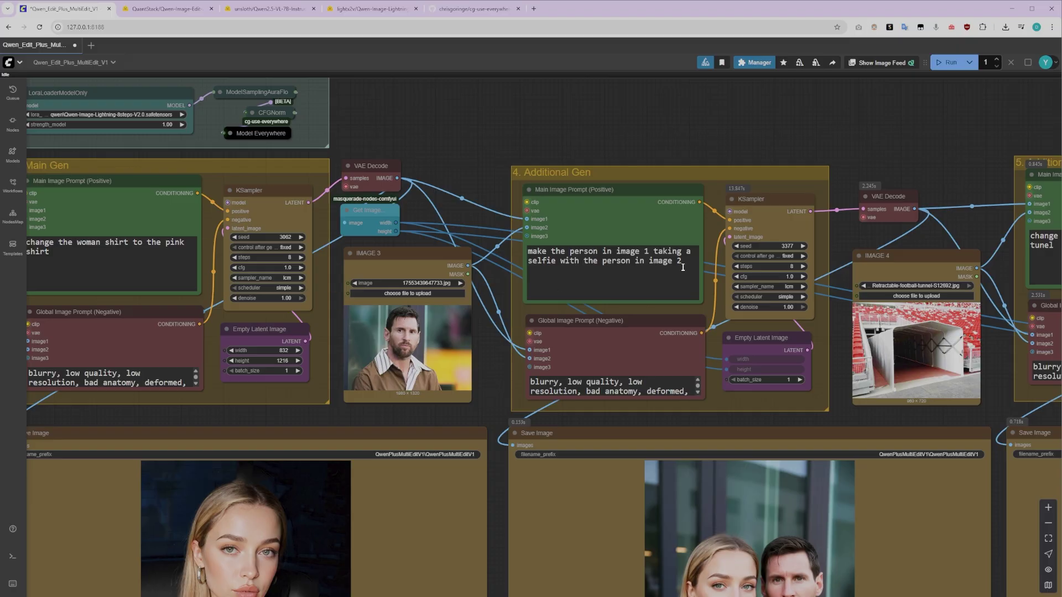
{"action": "left_click_drag", "start_coordinate": [682, 260], "coordinate": [513, 250]}
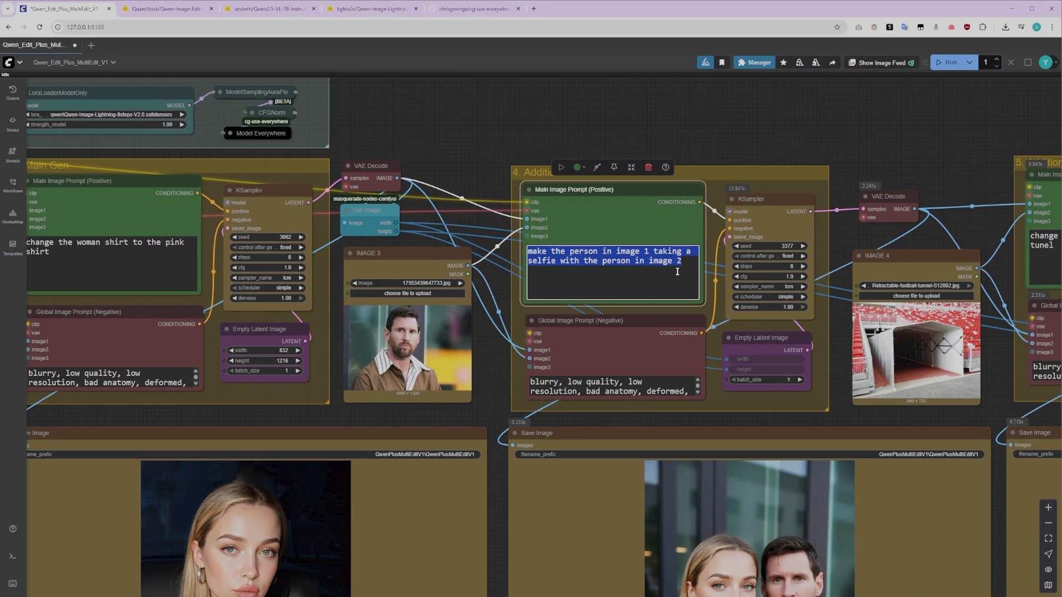
{"action": "left_click", "coordinate": [684, 265]}
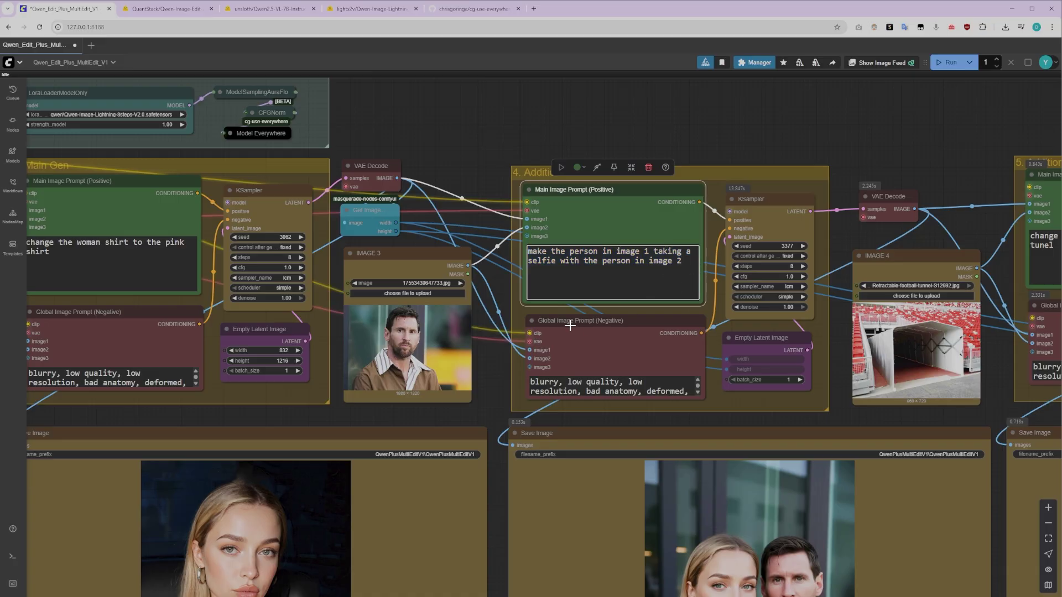
Centre the selfie result showing the pink-shirted woman with the man
{"action": "left_click_drag", "start_coordinate": [493, 400], "coordinate": [301, 171]}
{"action": "scroll", "coordinate": [669, 457], "scroll_direction": "up", "scroll_amount": 3}
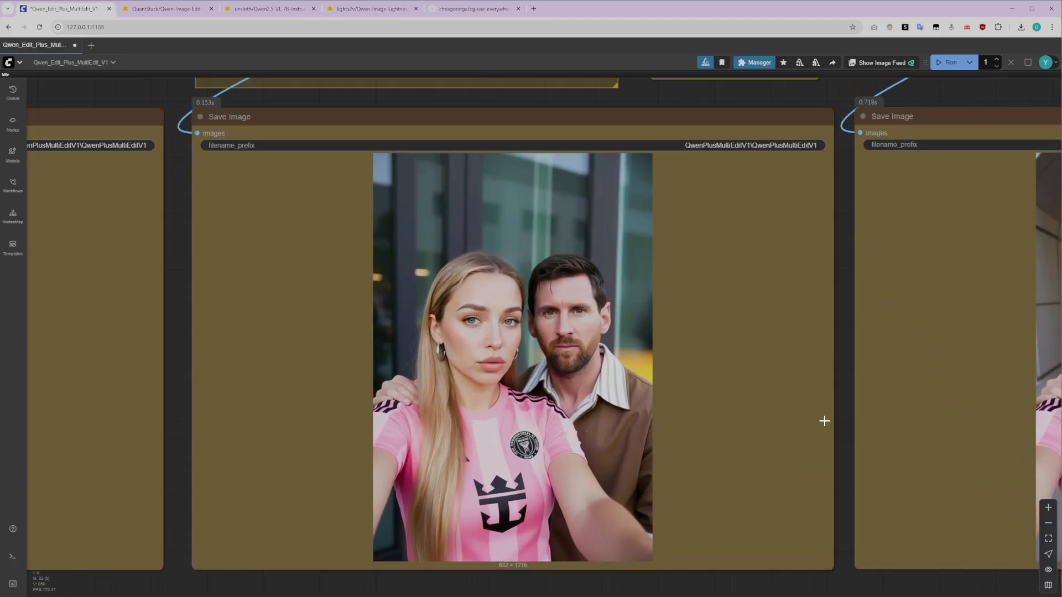
{"action": "left_click_drag", "start_coordinate": [824, 421], "coordinate": [872, 417]}
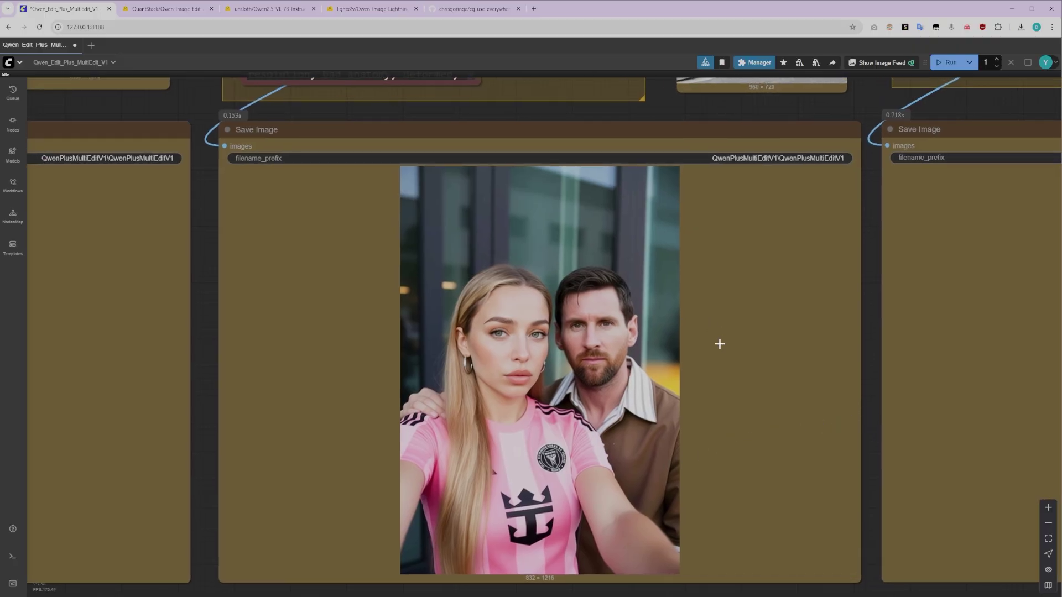
In the third group, select the stadium tunnel reference image and its change-background prompt
{"action": "scroll", "coordinate": [719, 344], "scroll_direction": "down", "scroll_amount": 5}
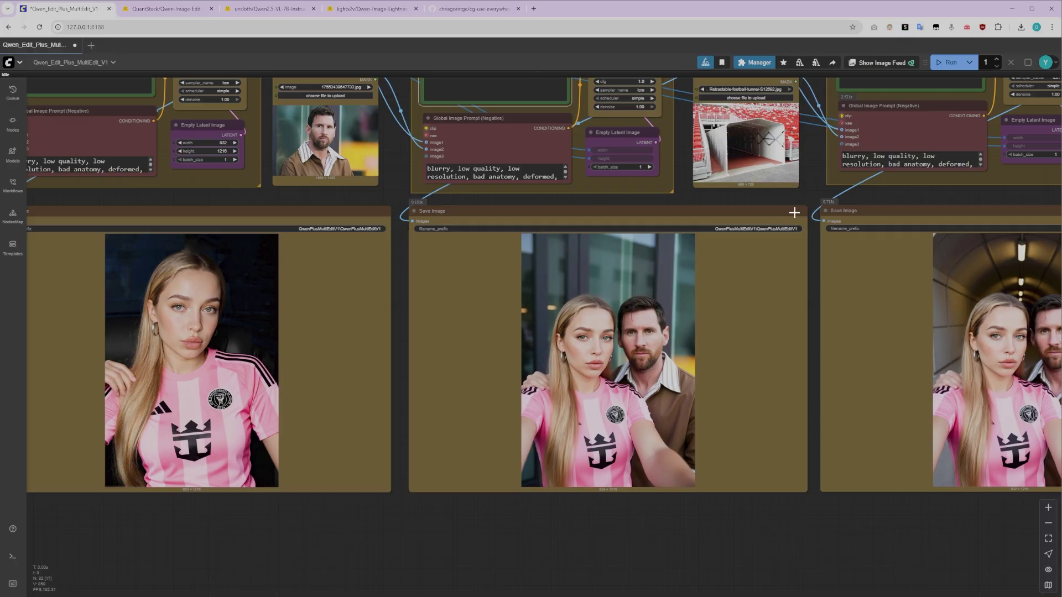
{"action": "left_click_drag", "start_coordinate": [811, 195], "coordinate": [434, 313]}
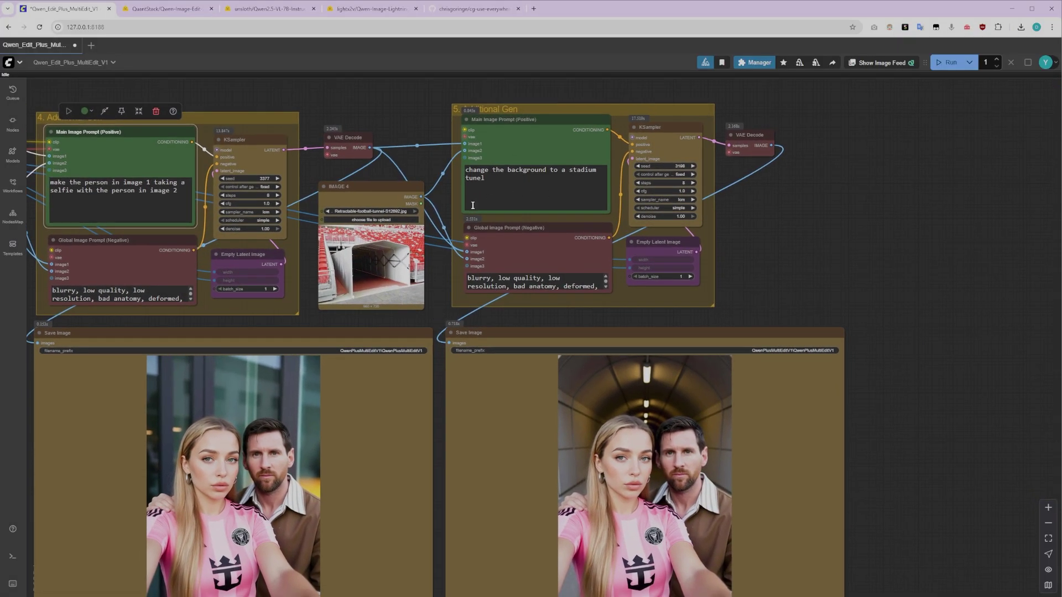
{"action": "scroll", "coordinate": [410, 198], "scroll_direction": "up", "scroll_amount": 4}
{"action": "left_click_drag", "start_coordinate": [373, 191], "coordinate": [370, 188]}
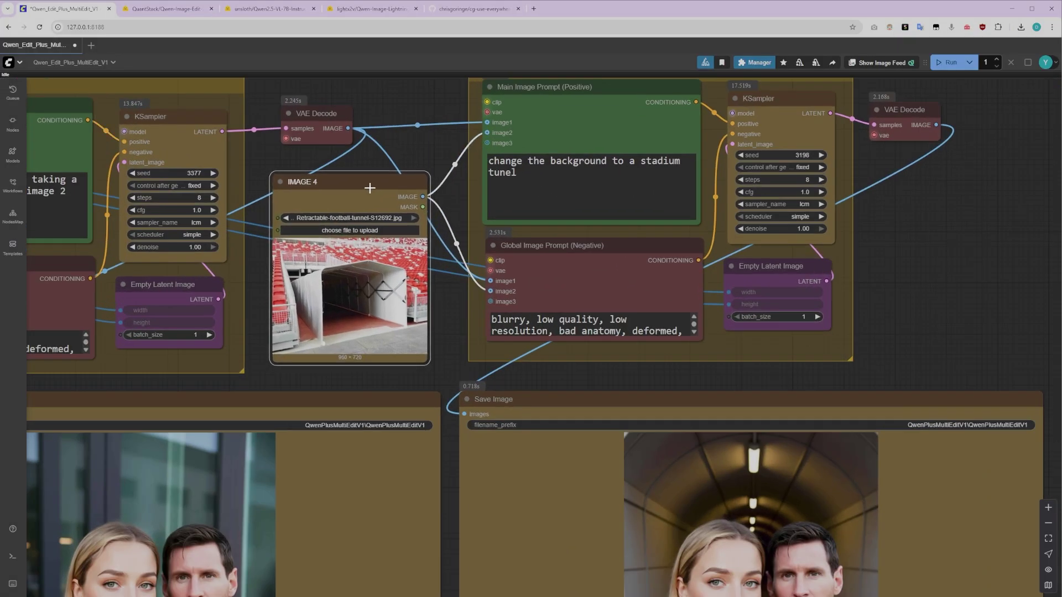
{"action": "left_click", "coordinate": [566, 179]}
Zoom into the stadium tunnel result image, then zoom back out
{"action": "left_click_drag", "start_coordinate": [976, 359], "coordinate": [870, 121]}
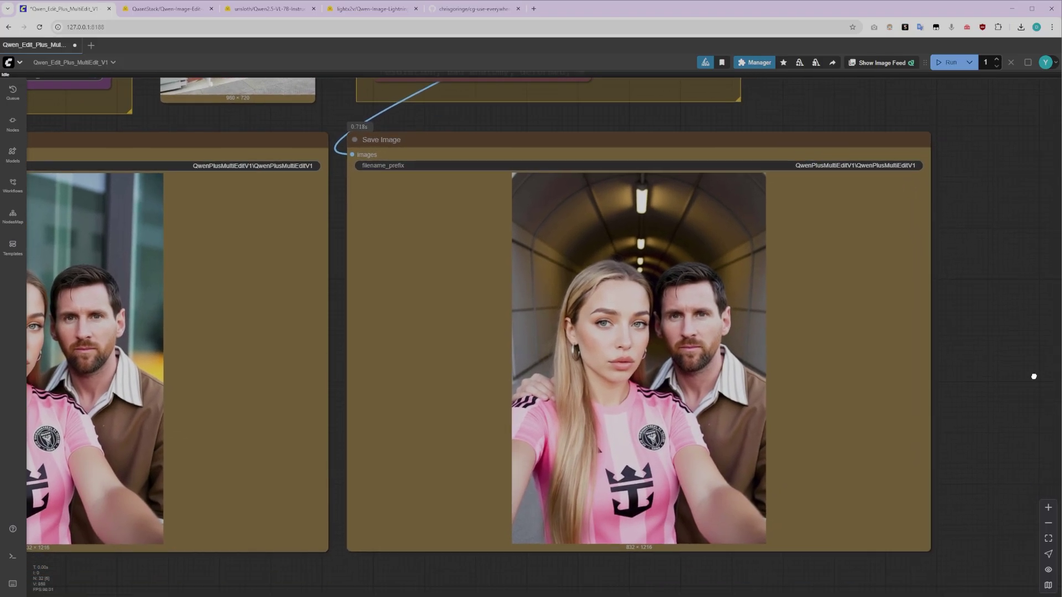
{"action": "scroll", "coordinate": [1001, 385], "scroll_direction": "up", "scroll_amount": 2}
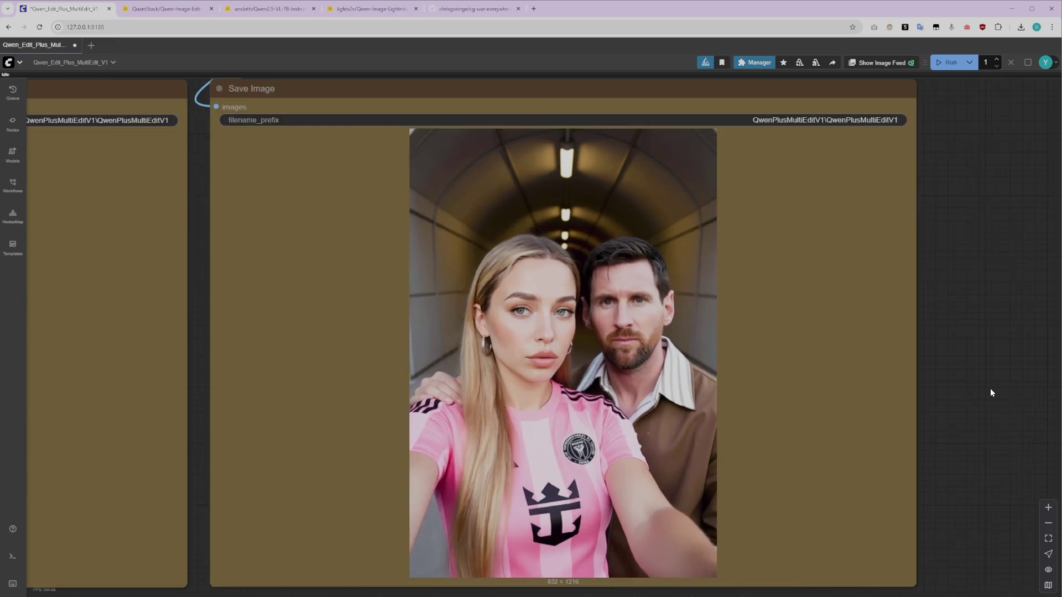
{"action": "left_click_drag", "start_coordinate": [991, 390], "coordinate": [1027, 387]}
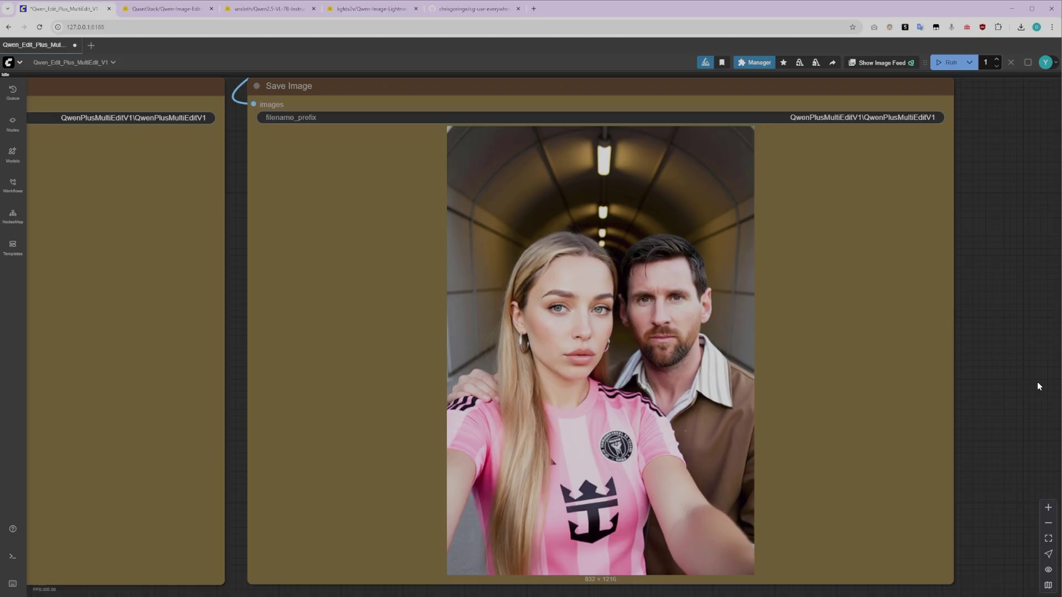
{"action": "scroll", "coordinate": [1037, 382], "scroll_direction": "down", "scroll_amount": 9}
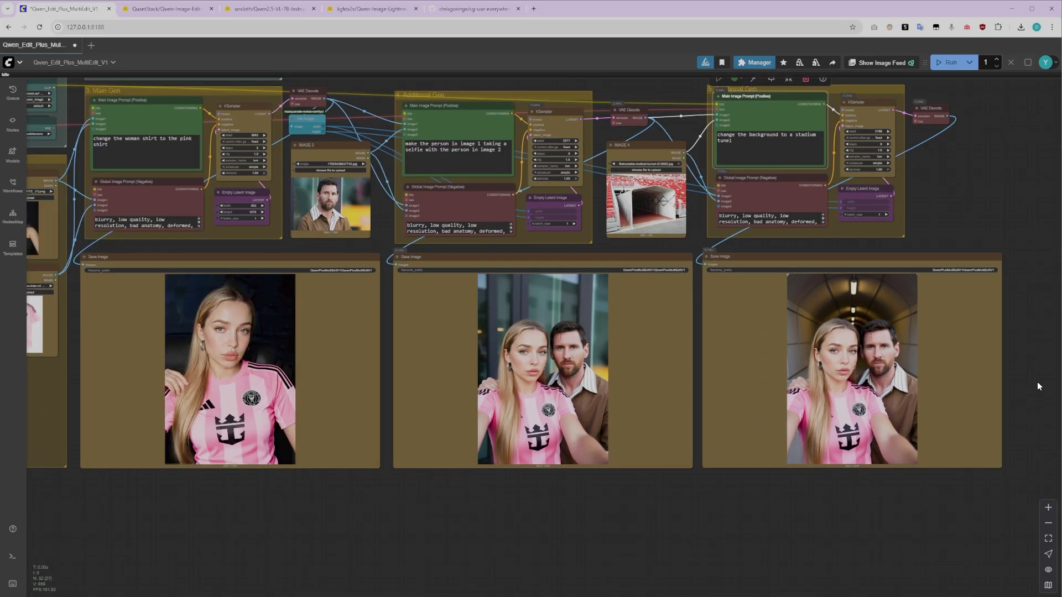
Inspect the red dress reference image and the word 'dress' in the Main Gen prompt
{"action": "scroll", "coordinate": [1037, 381], "scroll_direction": "down", "scroll_amount": 1}
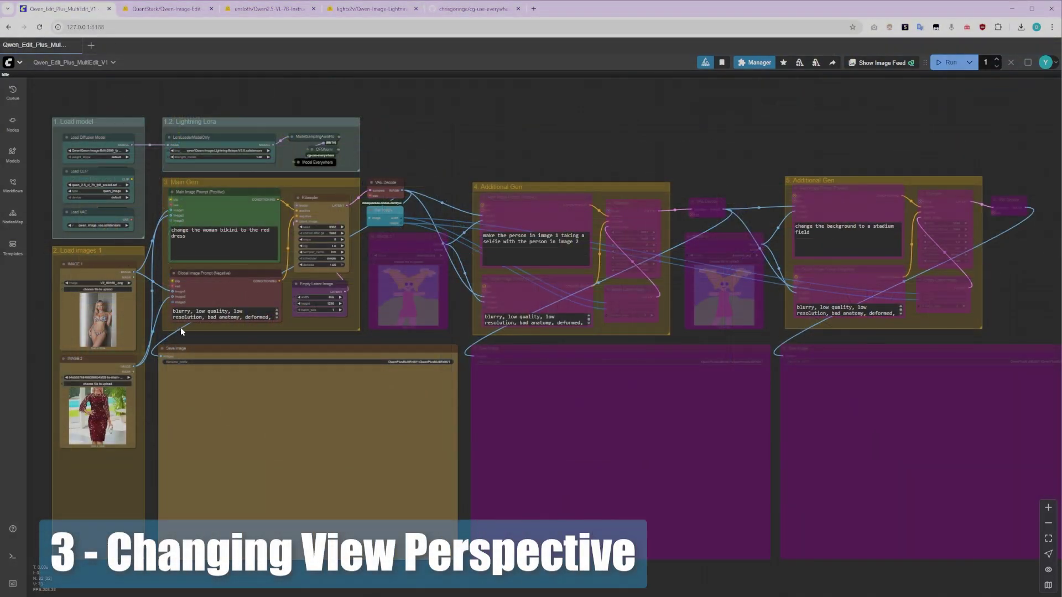
{"action": "scroll", "coordinate": [42, 372], "scroll_direction": "up", "scroll_amount": 10}
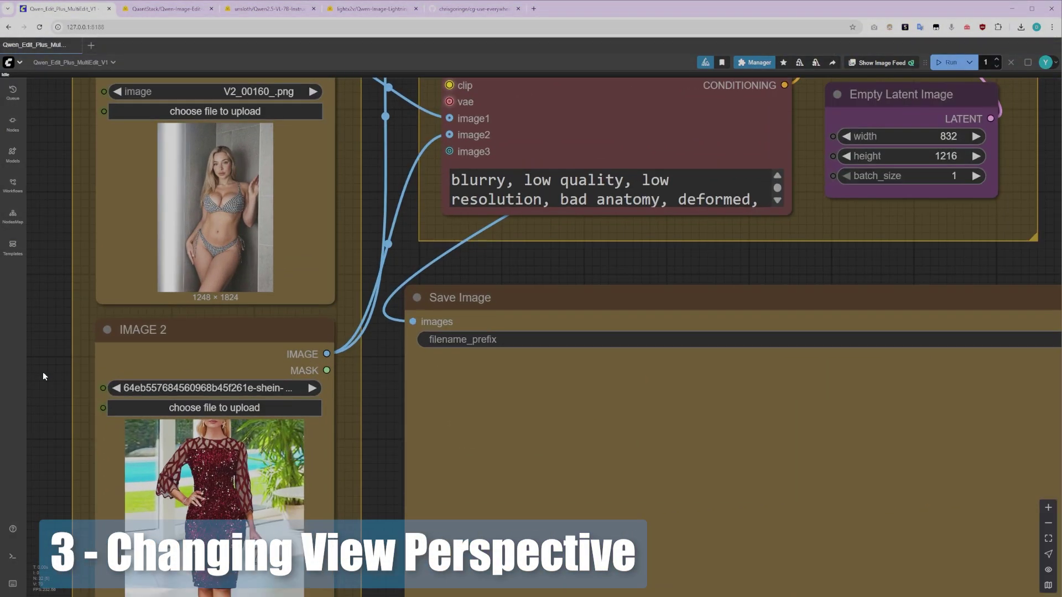
{"action": "left_click_drag", "start_coordinate": [32, 384], "coordinate": [50, 324]}
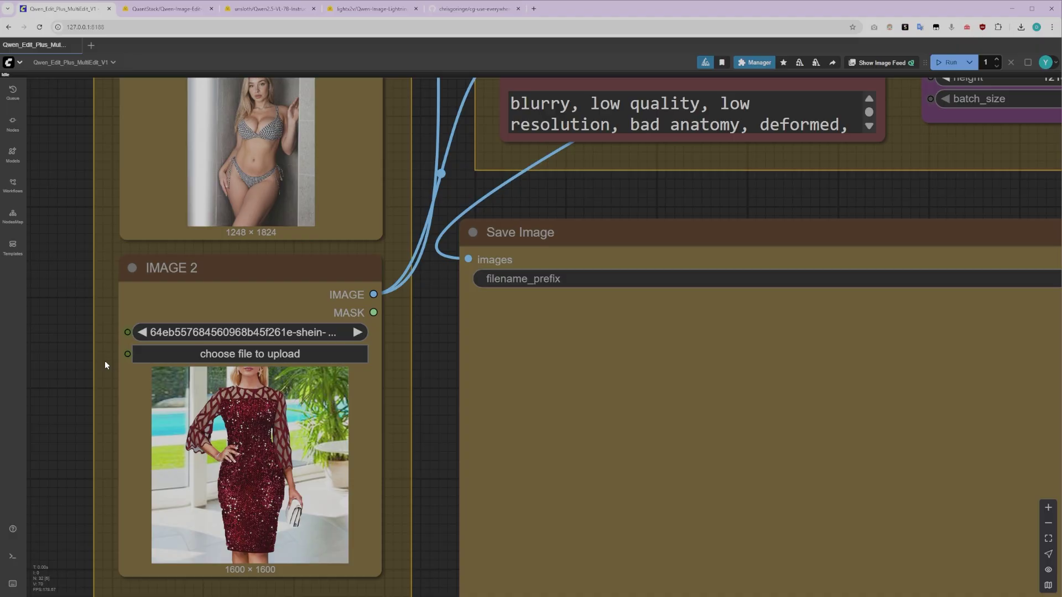
{"action": "scroll", "coordinate": [66, 387], "scroll_direction": "down", "scroll_amount": 4}
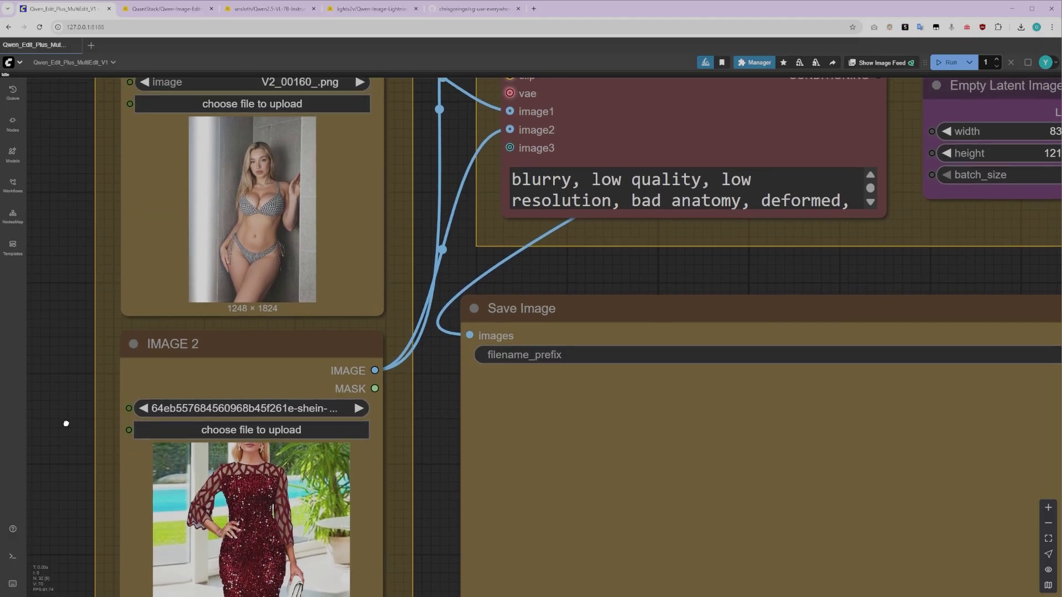
{"action": "scroll", "coordinate": [66, 425], "scroll_direction": "down", "scroll_amount": 1}
{"action": "scroll", "coordinate": [316, 139], "scroll_direction": "up", "scroll_amount": 3}
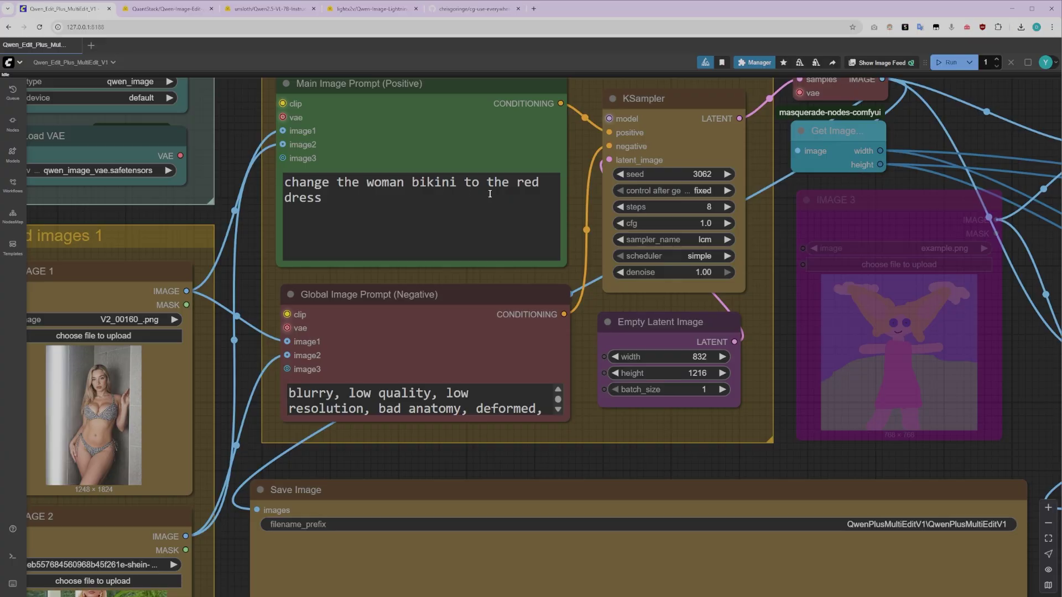
{"action": "left_click_drag", "start_coordinate": [490, 195], "coordinate": [247, 190]}
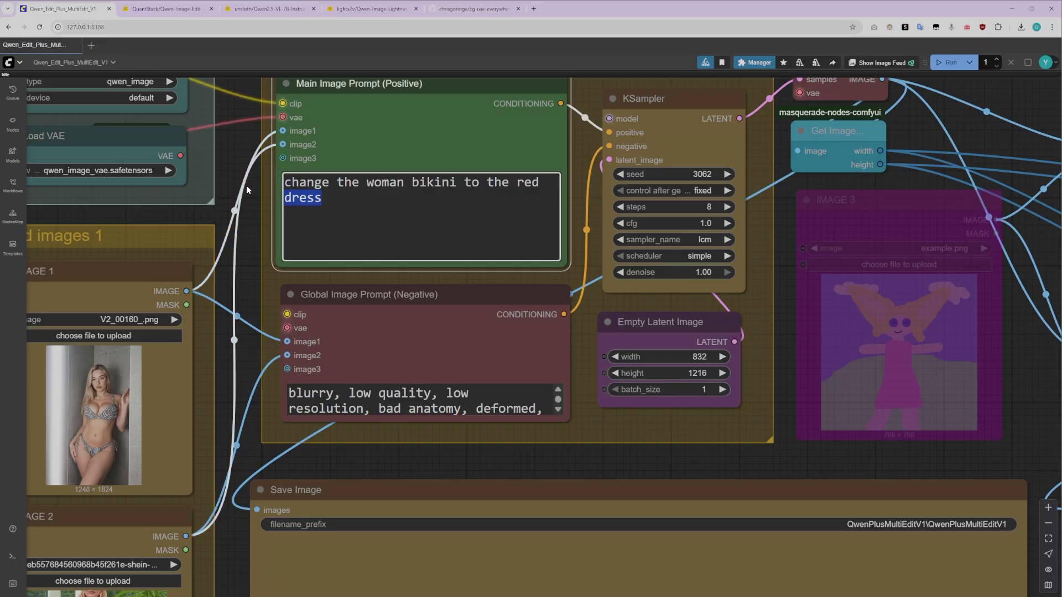
{"action": "left_click", "coordinate": [372, 201]}
Move and zoom so the whole workflow is in view
{"action": "scroll", "coordinate": [373, 202], "scroll_direction": "down", "scroll_amount": 10}
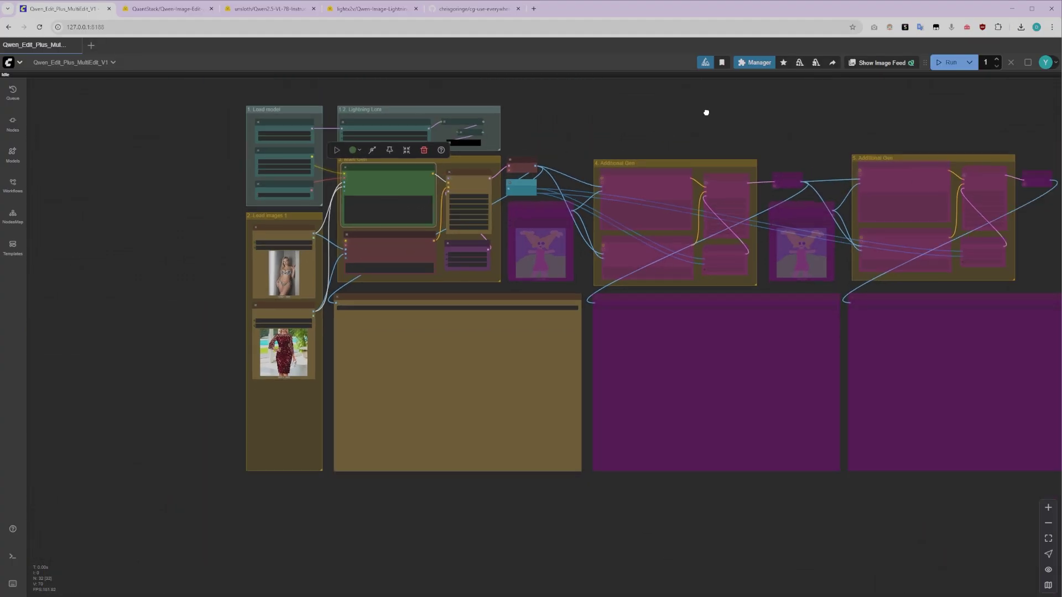
{"action": "left_click_drag", "start_coordinate": [706, 113], "coordinate": [640, 142]}
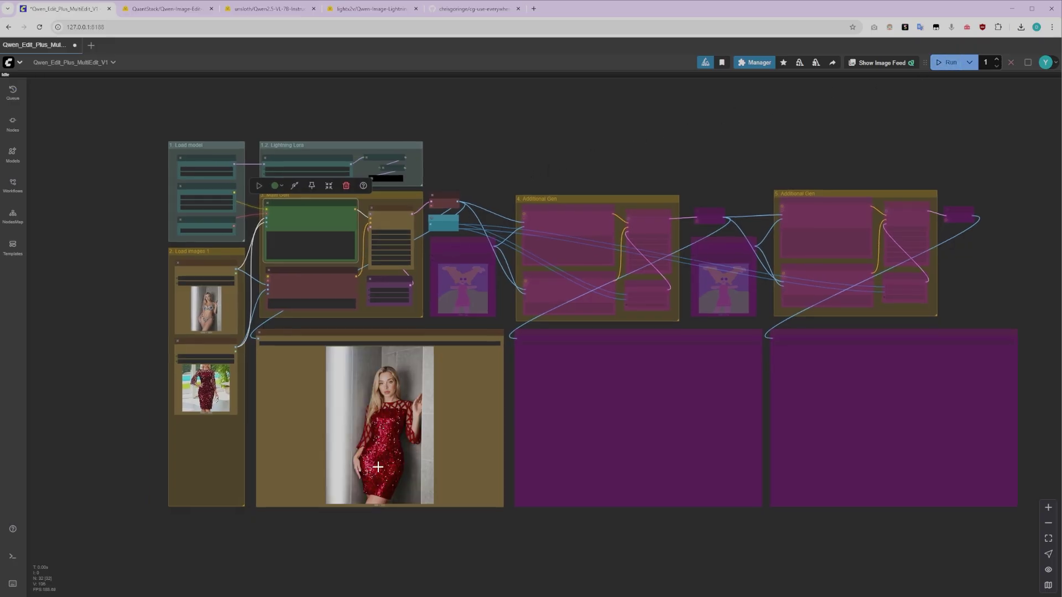
{"action": "scroll", "coordinate": [370, 474], "scroll_direction": "up", "scroll_amount": 4}
{"action": "scroll", "coordinate": [369, 474], "scroll_direction": "up", "scroll_amount": 6}
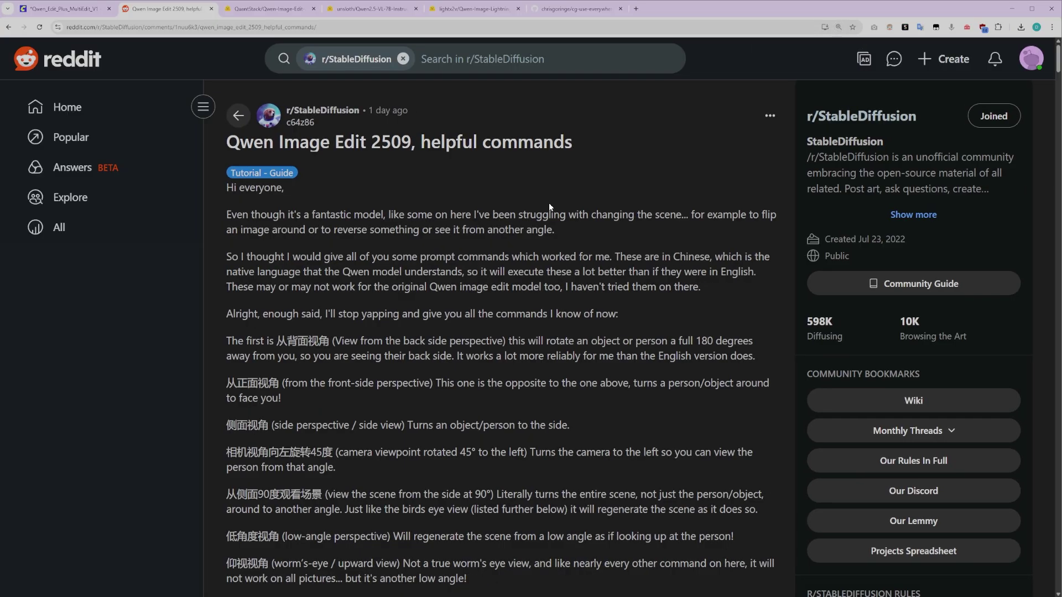
Copy the Chinese command 从背面视角, then select the Additional Gen nodes back in ComfyUI
{"action": "scroll", "coordinate": [548, 202], "scroll_direction": "down", "scroll_amount": 3}
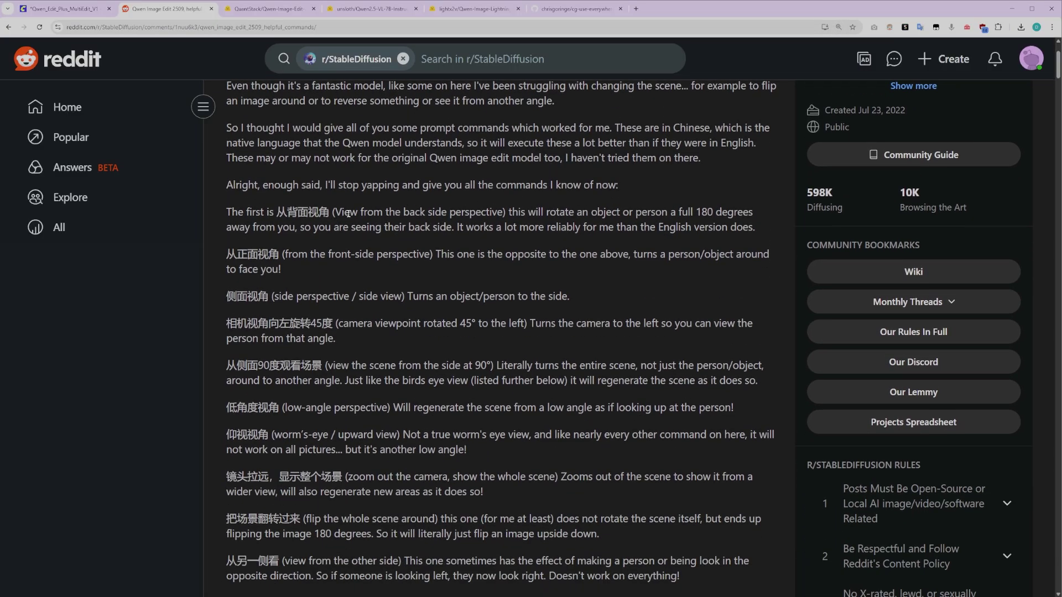
{"action": "left_click_drag", "start_coordinate": [503, 212], "coordinate": [342, 214]}
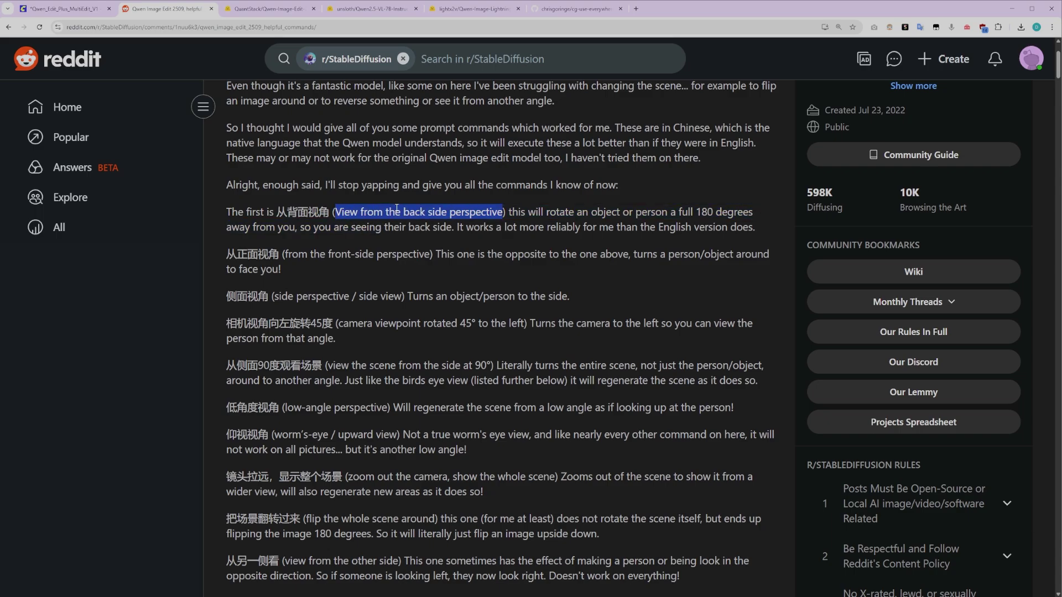
{"action": "left_click", "coordinate": [357, 211]}
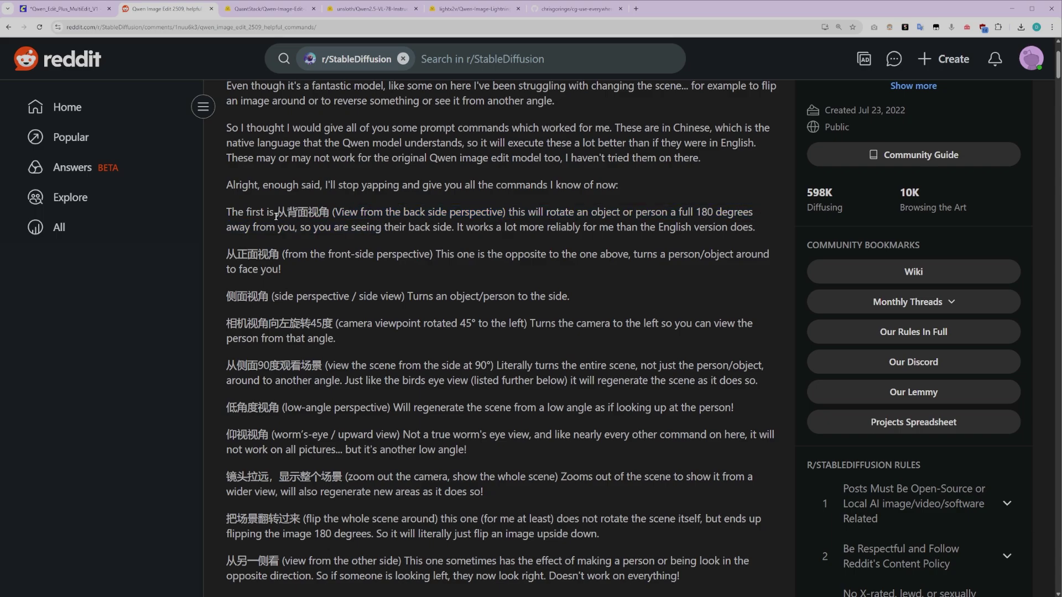
{"action": "left_click_drag", "start_coordinate": [276, 212], "coordinate": [330, 213]}
{"action": "key", "text": "ctrl+c"}
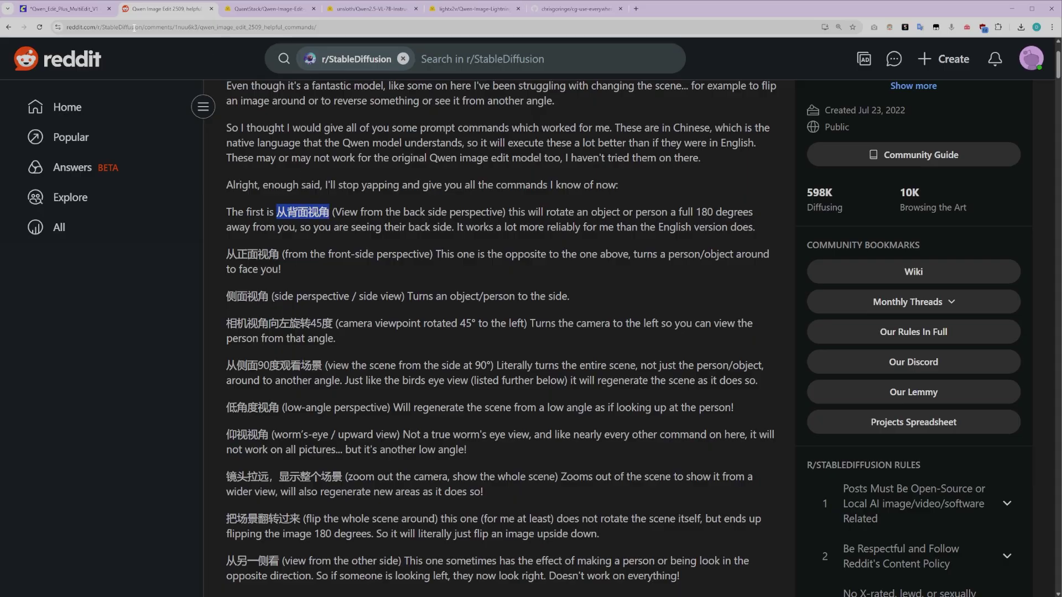
{"action": "key", "text": "ctrl+1"}
{"action": "left_click_drag", "start_coordinate": [593, 113], "coordinate": [813, 448]}
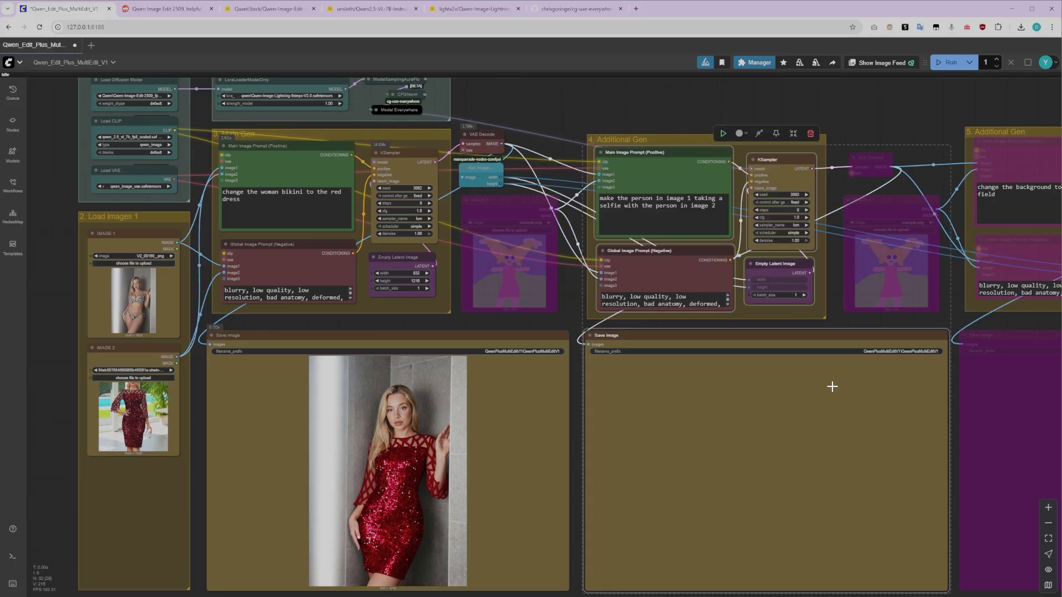
Replace group 4's old selfie prompt with the back-view command 从背面视角
{"action": "left_click", "coordinate": [878, 163]}
{"action": "left_click", "coordinate": [756, 110]}
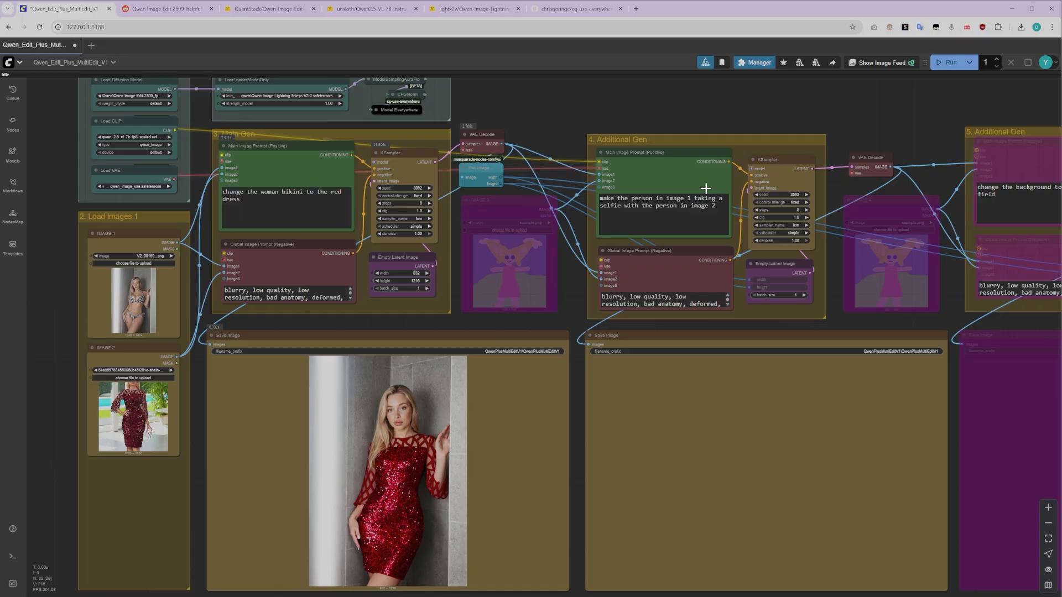
{"action": "left_click", "coordinate": [695, 208]}
{"action": "key", "text": "ctrl+a"}
{"action": "key", "text": "BackSpace"}
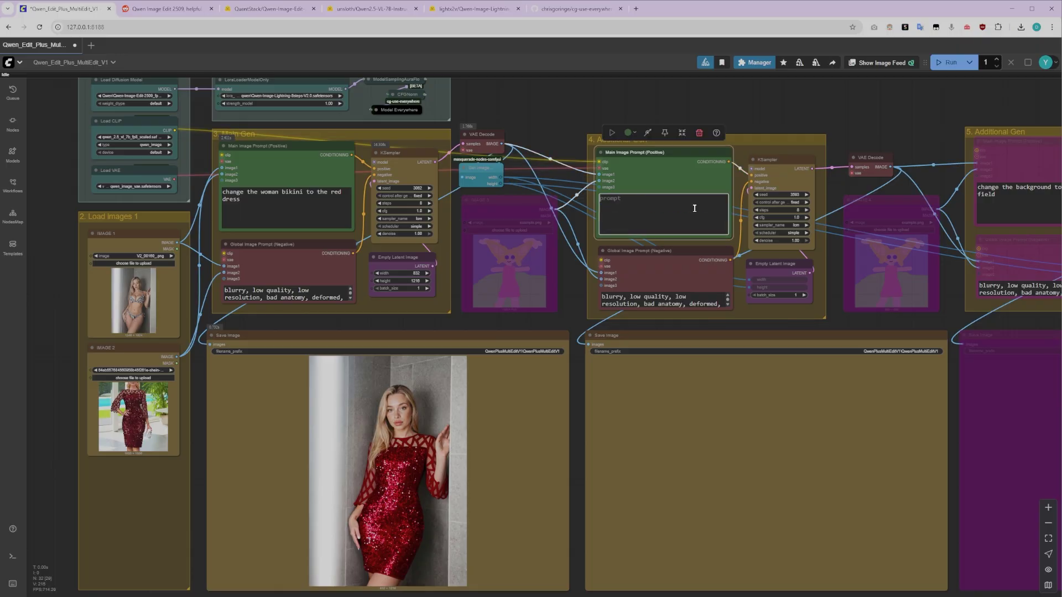
{"action": "key", "text": "ctrl+v"}
Run the workflow and zoom in on the back-view Save Image output
{"action": "left_click", "coordinate": [939, 65]}
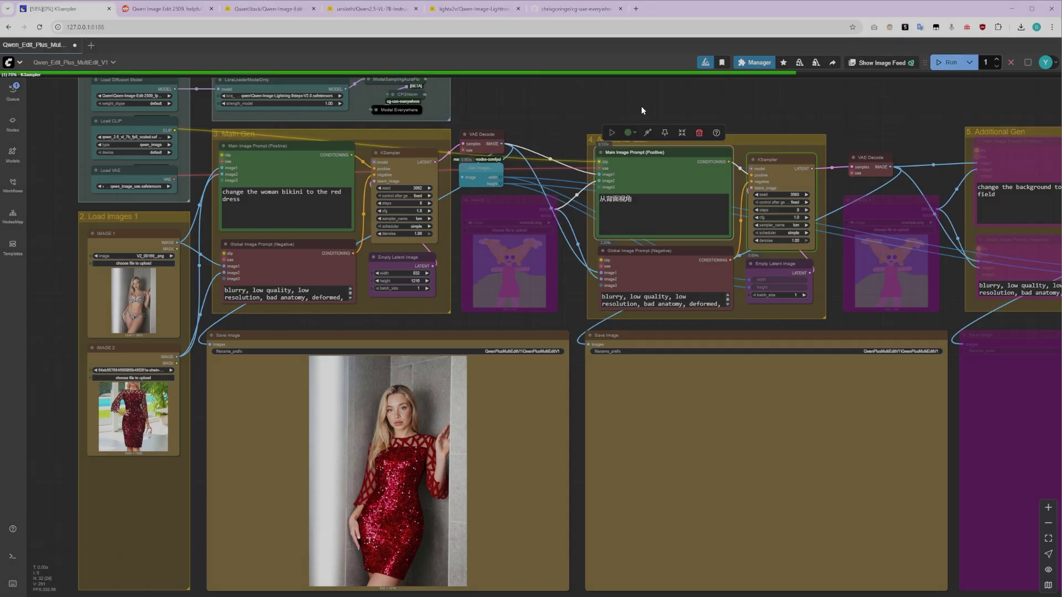
{"action": "left_click_drag", "start_coordinate": [940, 325], "coordinate": [938, 300]}
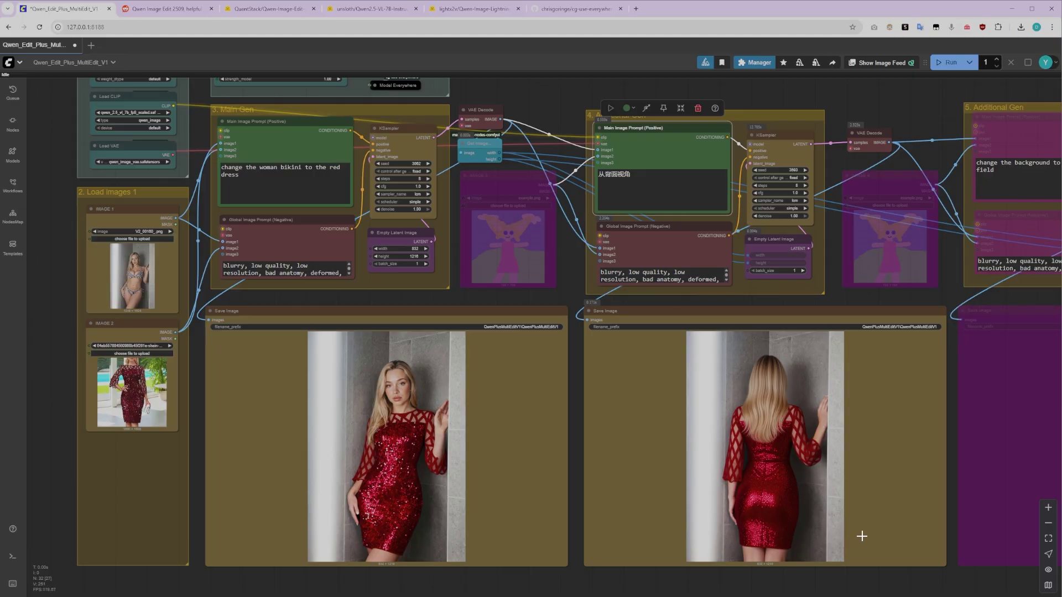
{"action": "scroll", "coordinate": [893, 539], "scroll_direction": "up", "scroll_amount": 5}
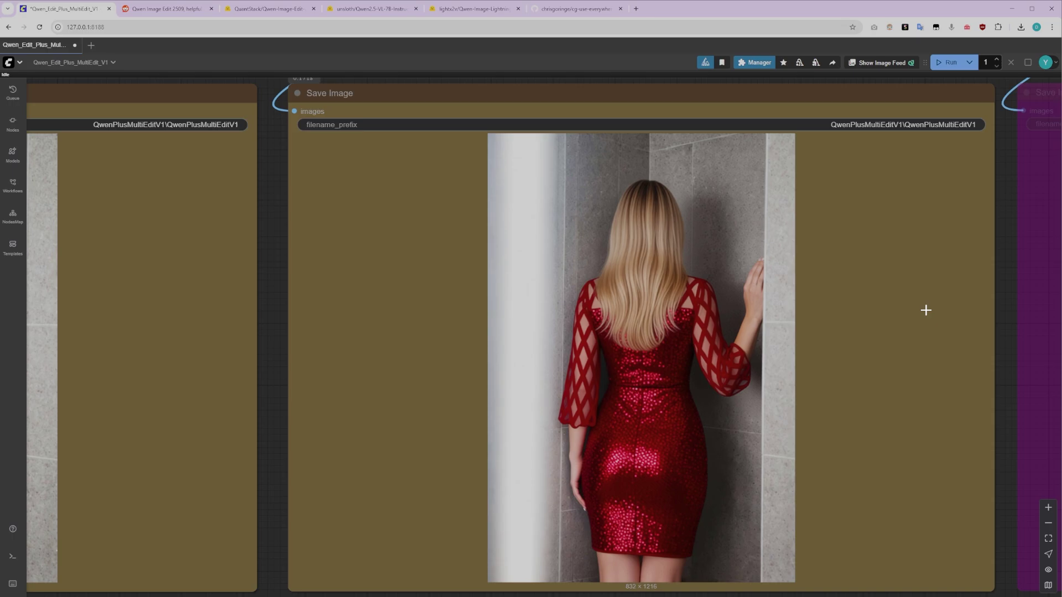
{"action": "scroll", "coordinate": [926, 310], "scroll_direction": "down", "scroll_amount": 6}
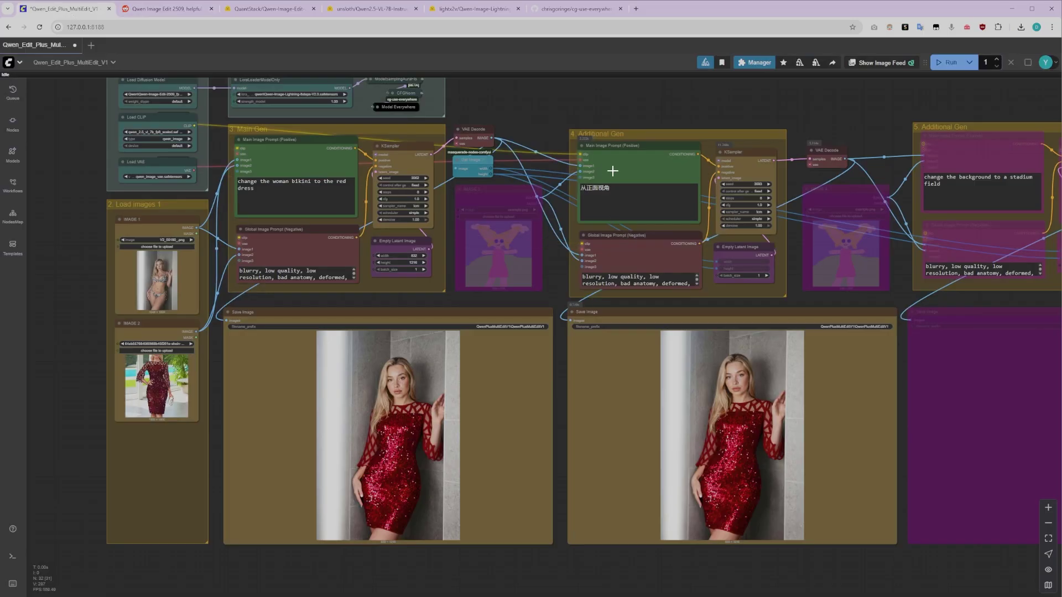
Replace the second group's positive prompt with 从侧面90度观看场景
{"action": "left_click", "coordinate": [612, 171]}
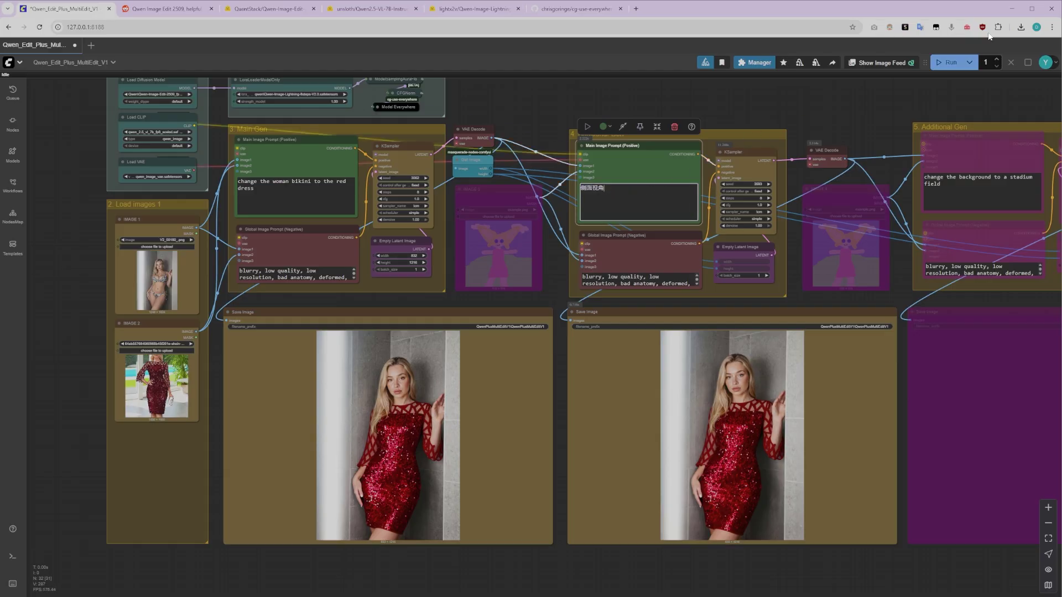
{"action": "left_click", "coordinate": [950, 62]}
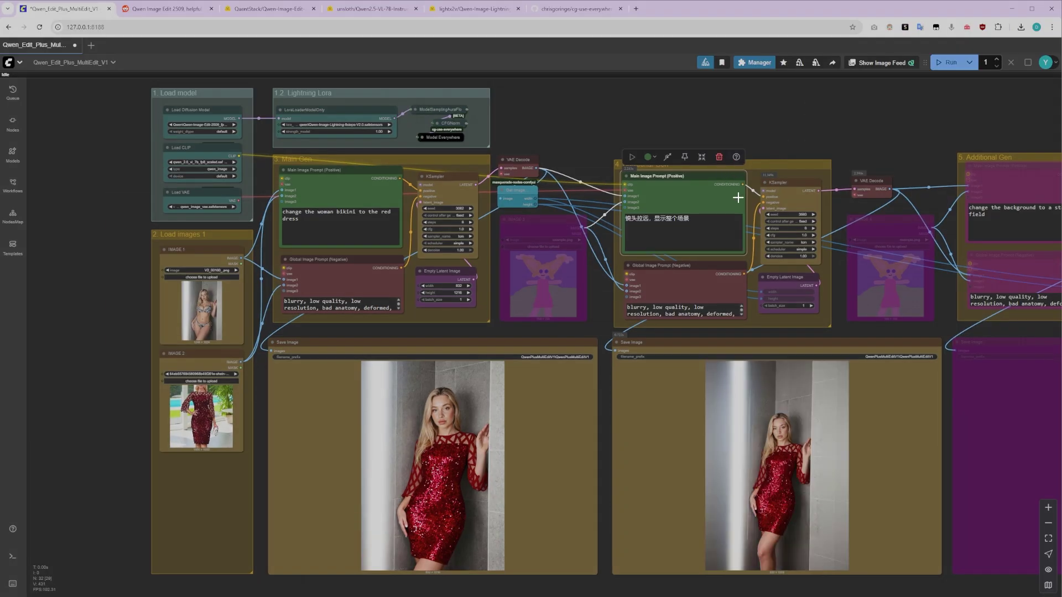
{"action": "key", "text": "ctrl+a"}
{"action": "type", "text": "从侧面90度观看场景"}
Queue a run and inspect the side-angle view of the red-dress woman
{"action": "key", "text": "ctrl+Return"}
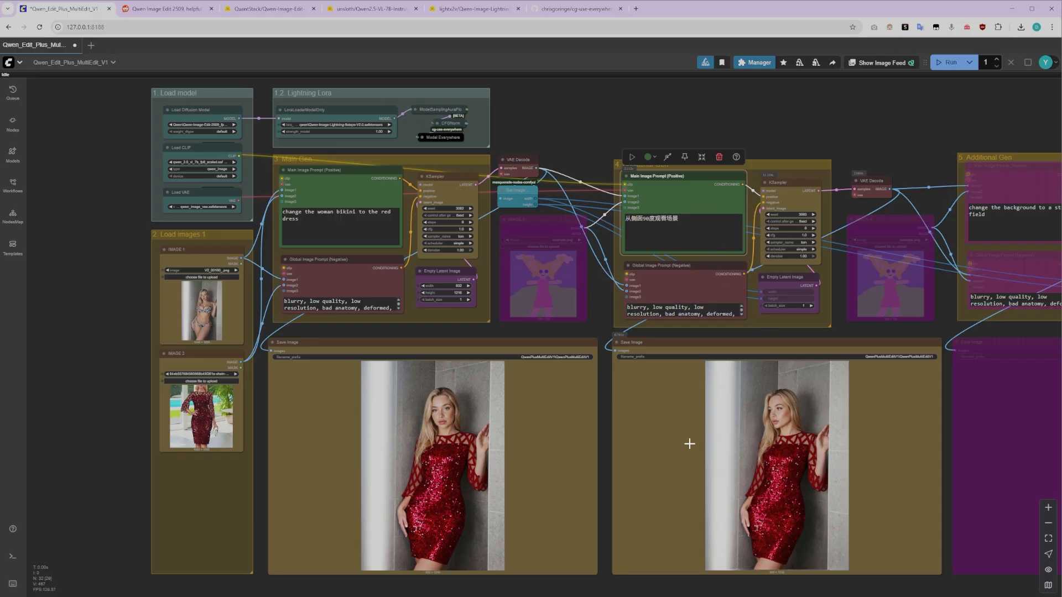
{"action": "scroll", "coordinate": [912, 561], "scroll_direction": "up", "scroll_amount": 5}
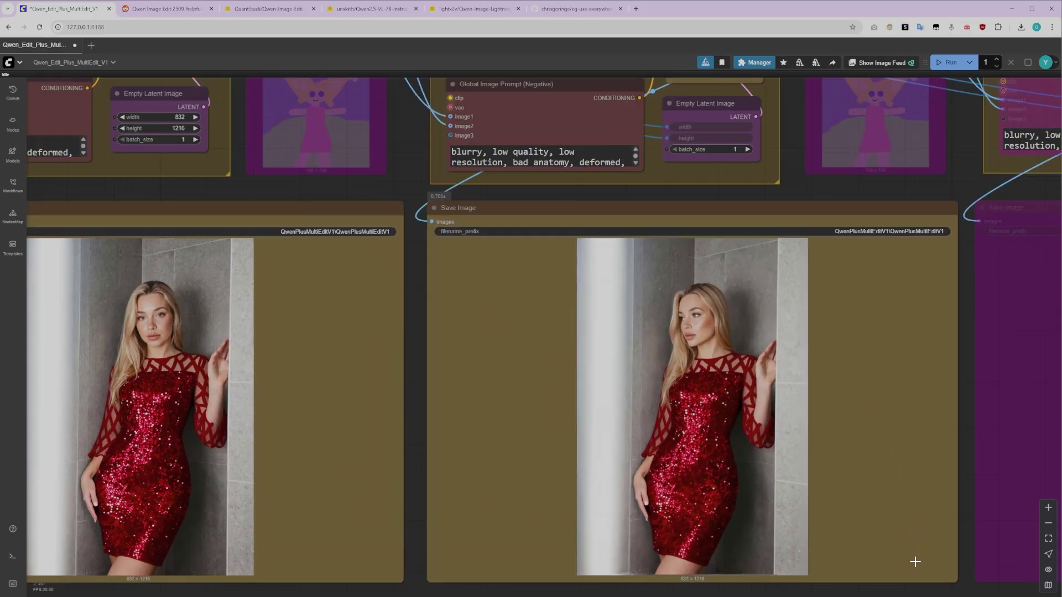
{"action": "scroll", "coordinate": [914, 550], "scroll_direction": "down", "scroll_amount": 1}
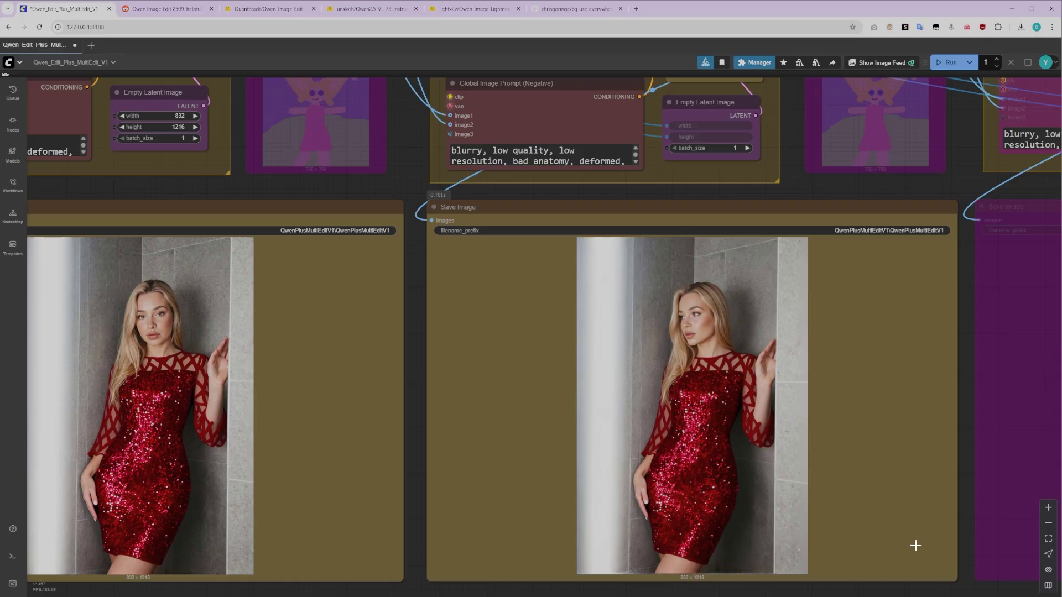
{"action": "scroll", "coordinate": [916, 546], "scroll_direction": "down", "scroll_amount": 6}
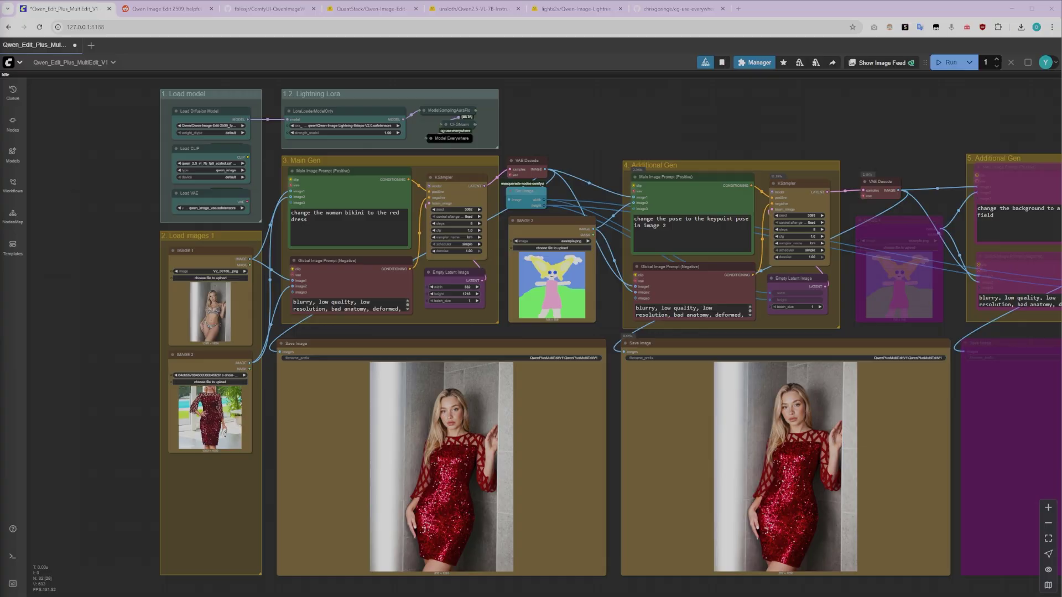
Generate the woman in the standing_06.png keypoint pose, then again in the sitting pose
{"action": "left_click_drag", "start_coordinate": [448, 300], "coordinate": [574, 278]}
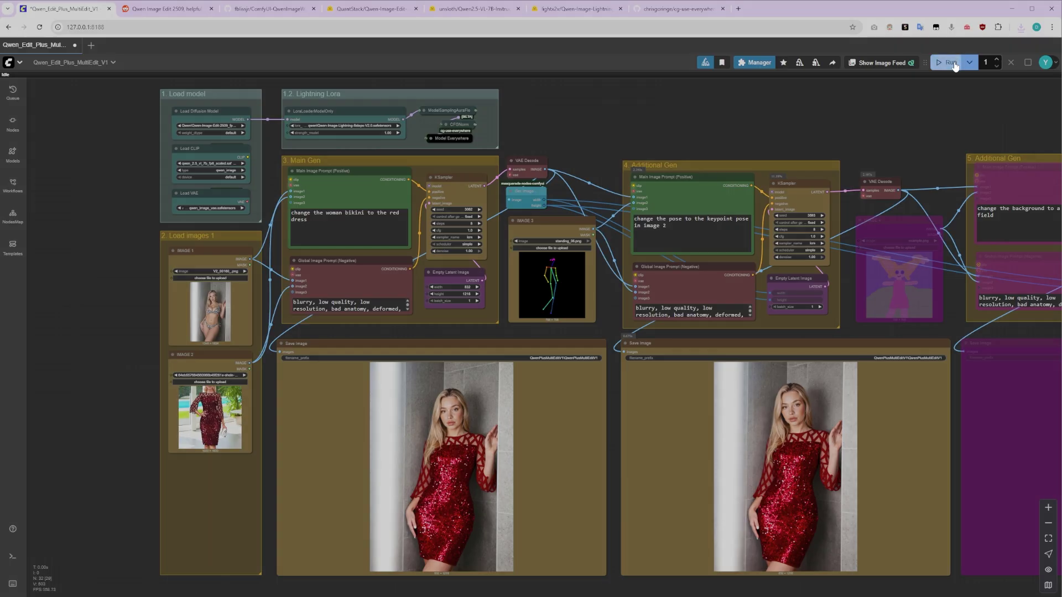
{"action": "left_click", "coordinate": [950, 63]}
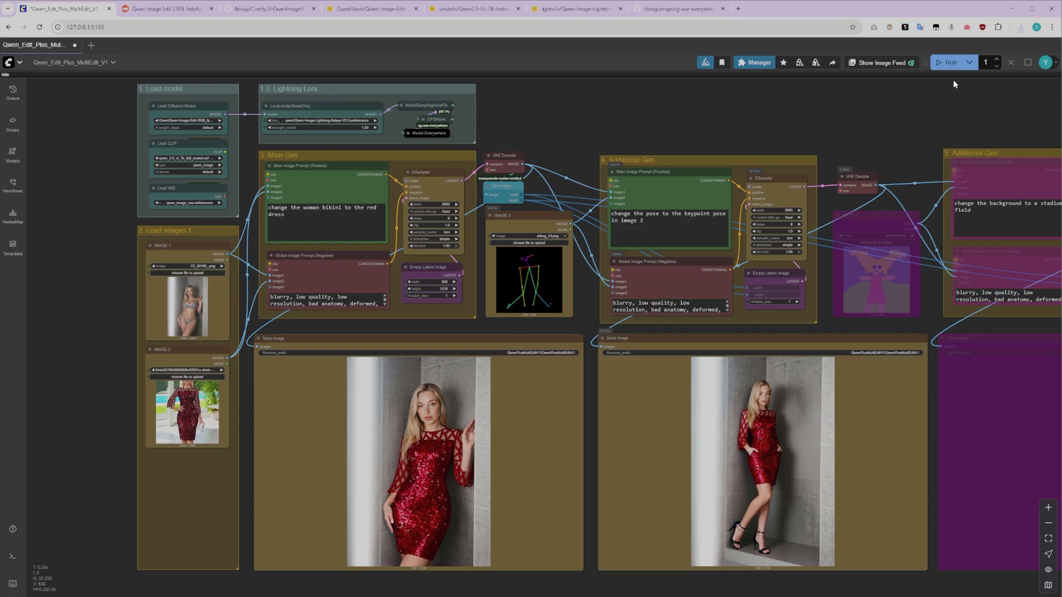
{"action": "left_click", "coordinate": [950, 63]}
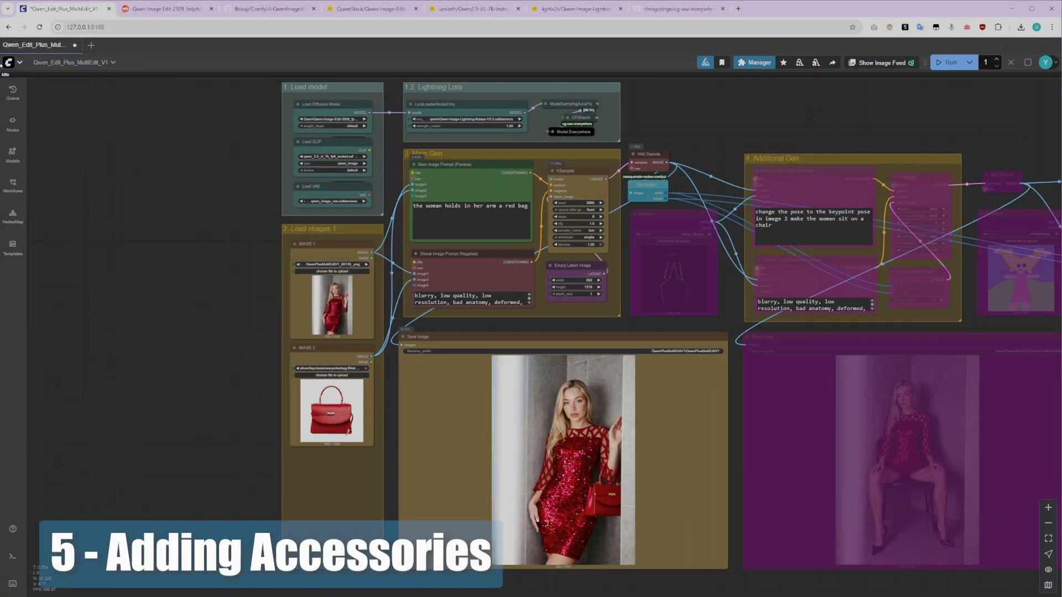
Check the red bag input node and the output of the woman holding the red bag
{"action": "scroll", "coordinate": [275, 378], "scroll_direction": "up", "scroll_amount": 10}
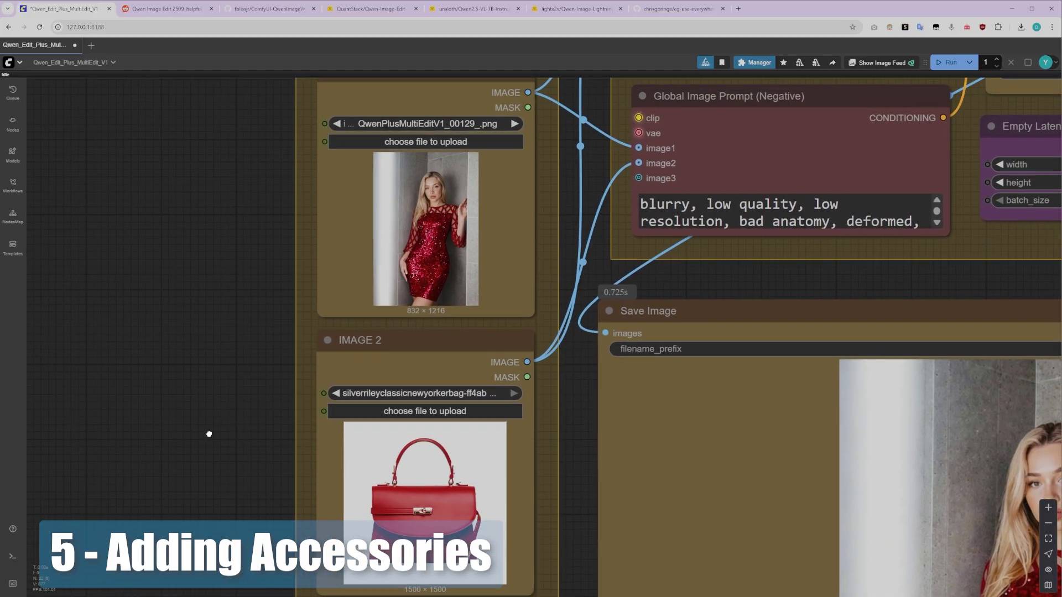
{"action": "left_click_drag", "start_coordinate": [209, 433], "coordinate": [183, 432]}
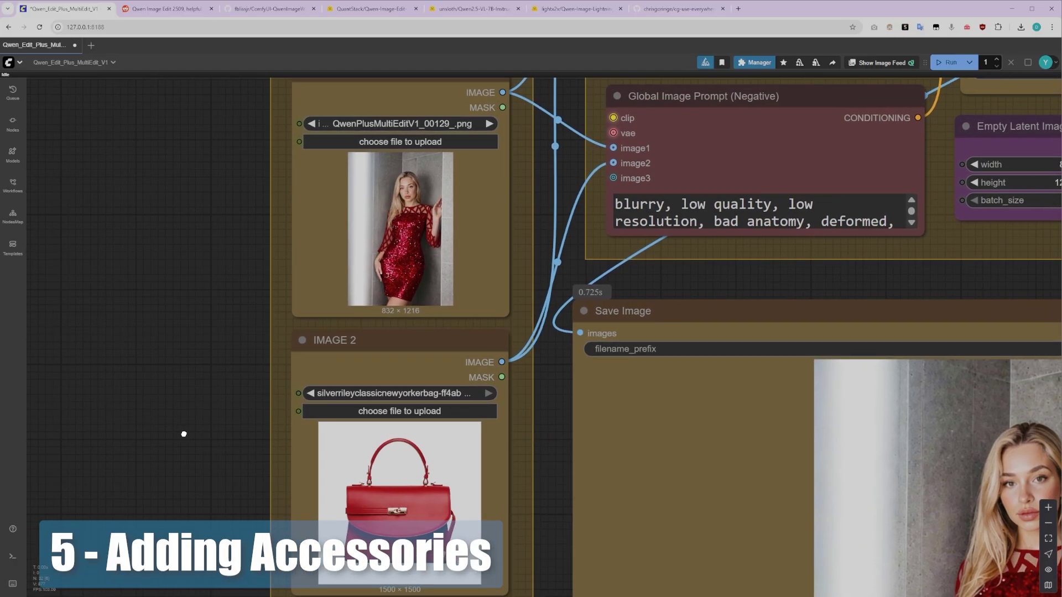
{"action": "left_click", "coordinate": [437, 493]}
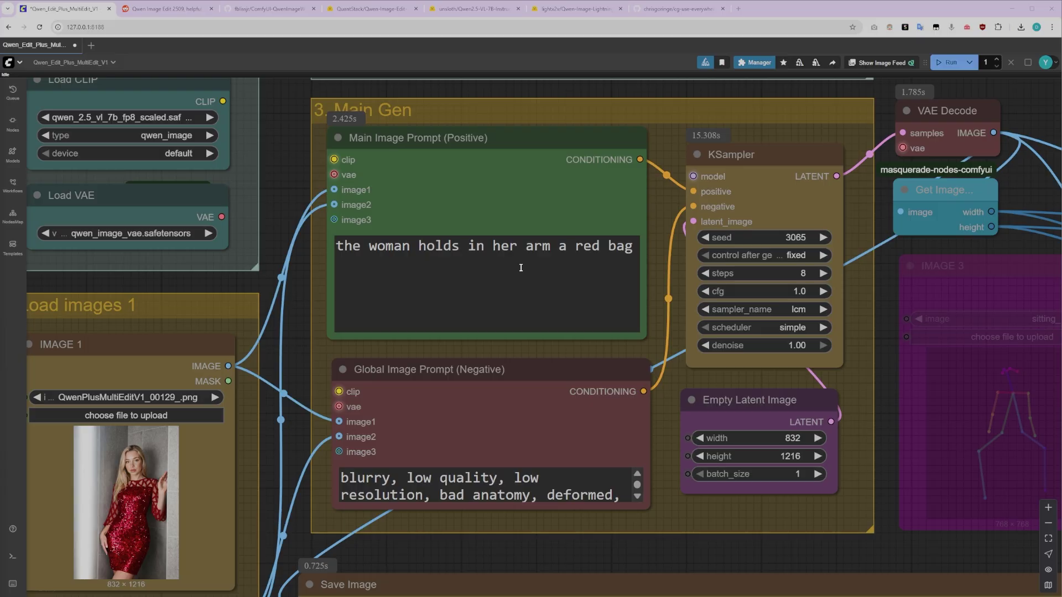
{"action": "scroll", "coordinate": [521, 268], "scroll_direction": "down", "scroll_amount": 6}
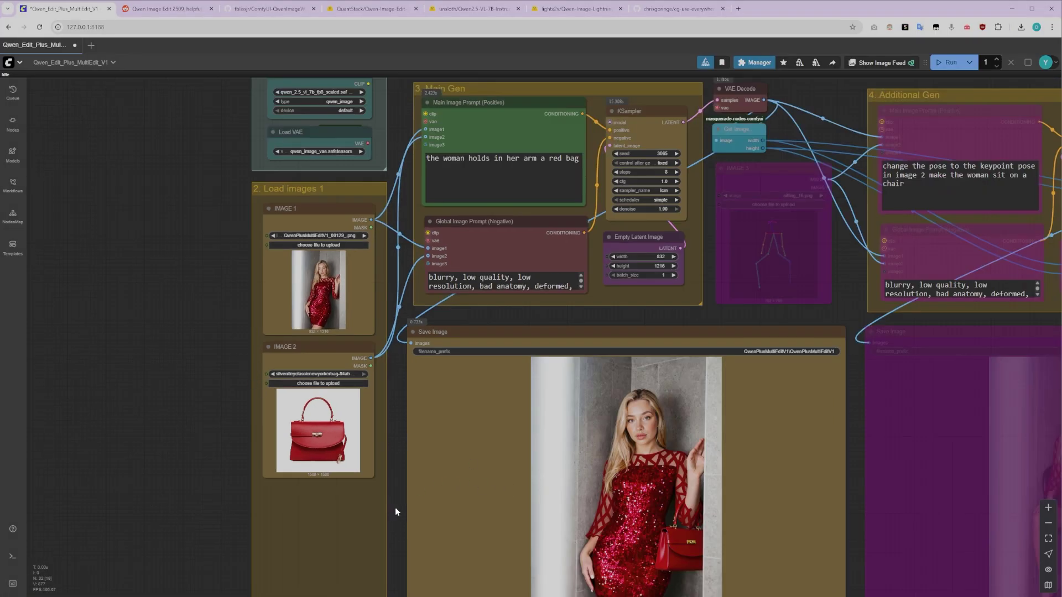
{"action": "left_click_drag", "start_coordinate": [393, 509], "coordinate": [271, 362]}
{"action": "scroll", "coordinate": [556, 385], "scroll_direction": "up", "scroll_amount": 7}
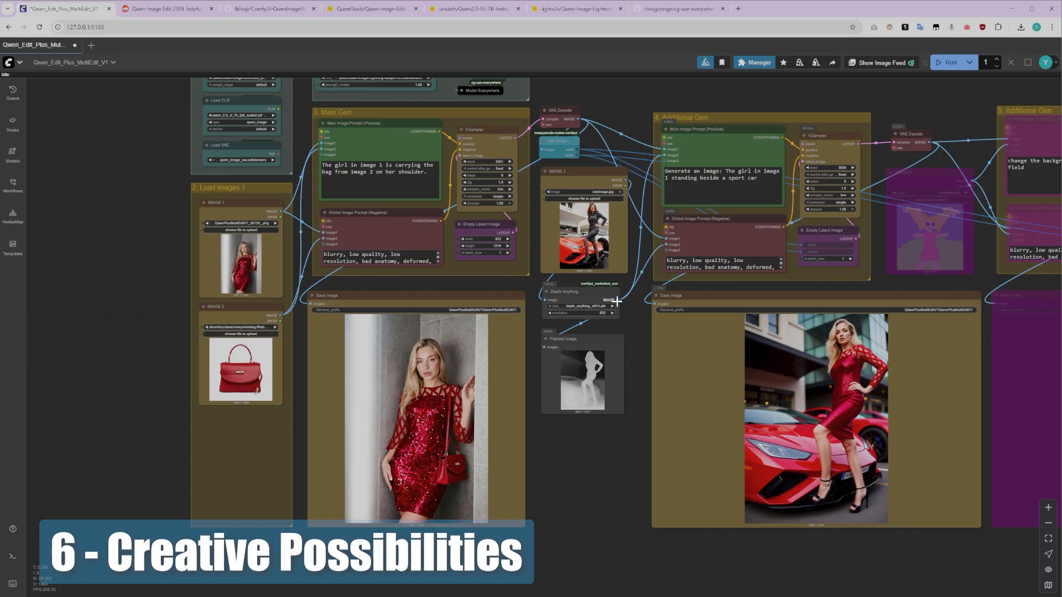
Review the rawImage.jpg depth map and sport-car prompt, then inspect the woman beside the car
{"action": "scroll", "coordinate": [617, 301], "scroll_direction": "up", "scroll_amount": 6}
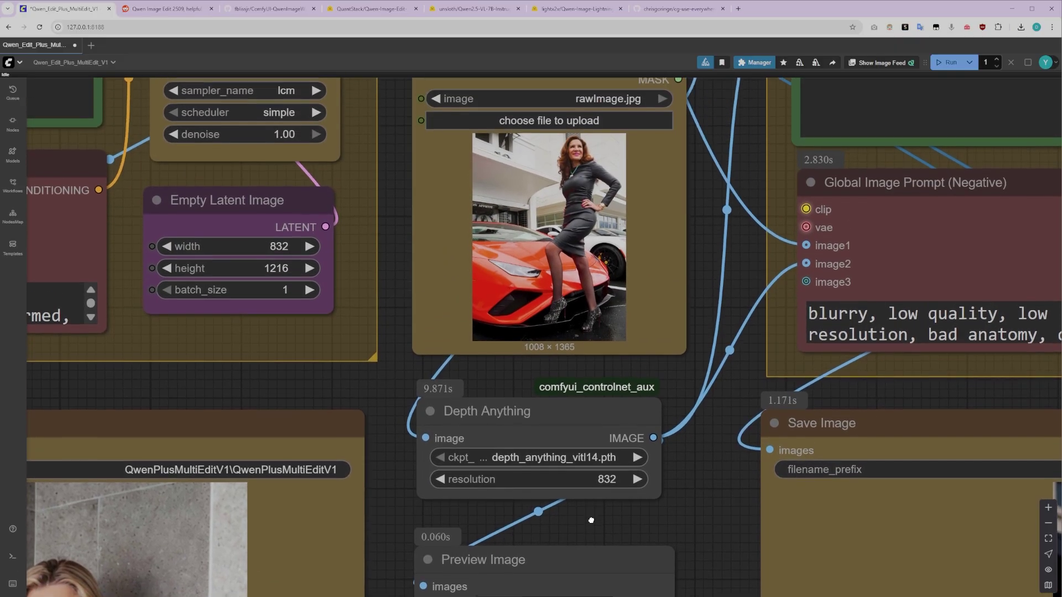
{"action": "left_click_drag", "start_coordinate": [591, 521], "coordinate": [591, 531]}
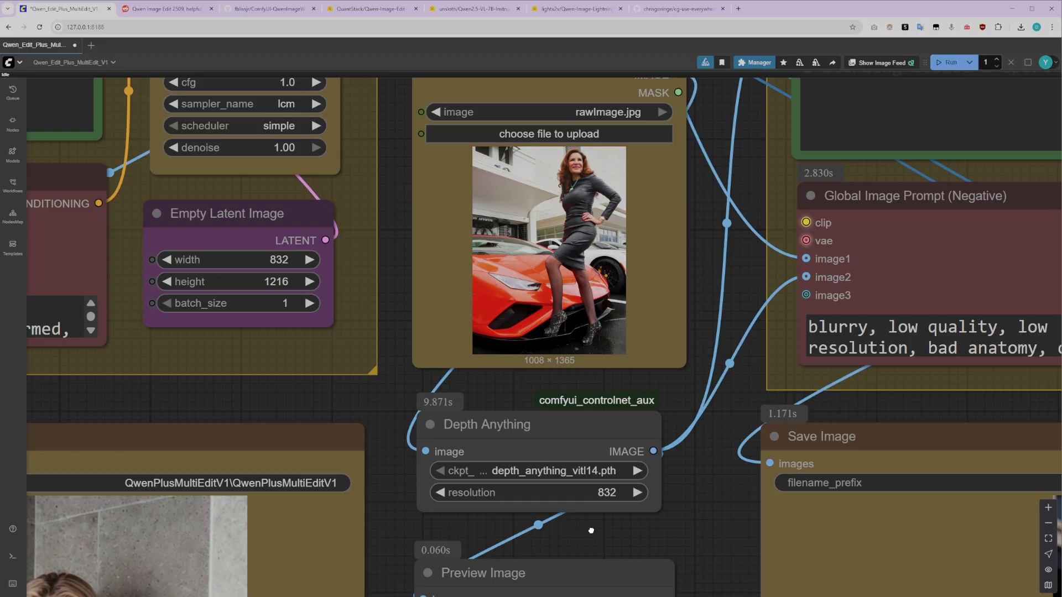
{"action": "left_click_drag", "start_coordinate": [591, 531], "coordinate": [607, 272]}
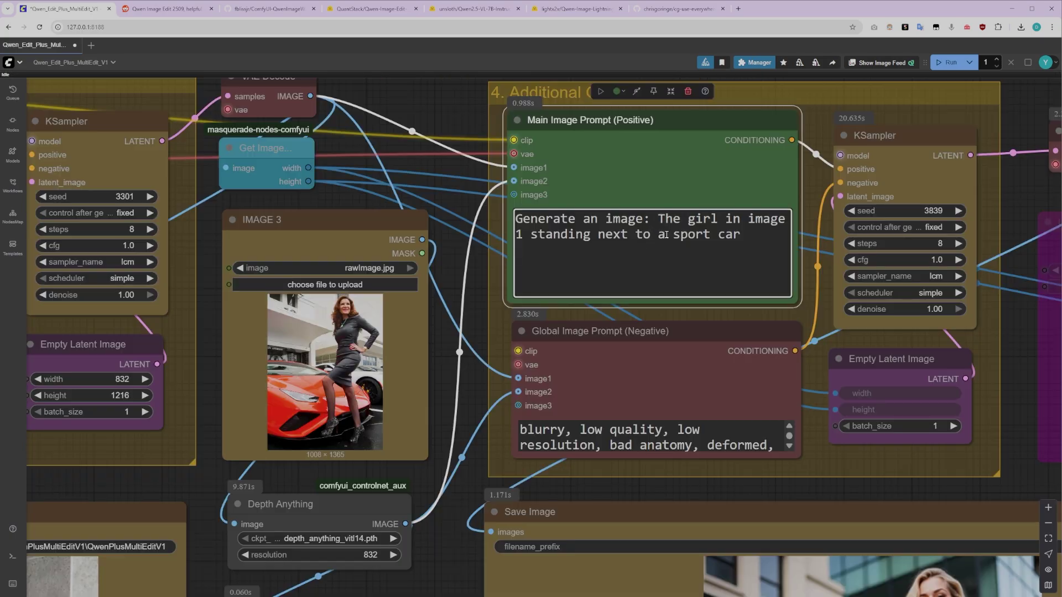
{"action": "left_click", "coordinate": [476, 241]}
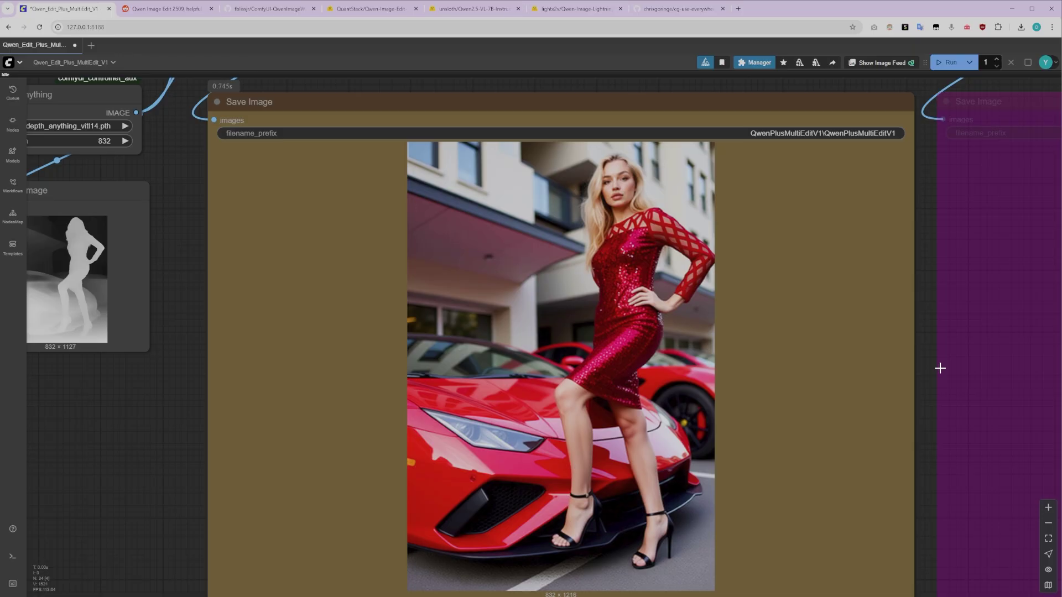
{"action": "left_click_drag", "start_coordinate": [940, 368], "coordinate": [941, 365]}
{"action": "scroll", "coordinate": [935, 370], "scroll_direction": "down", "scroll_amount": 1}
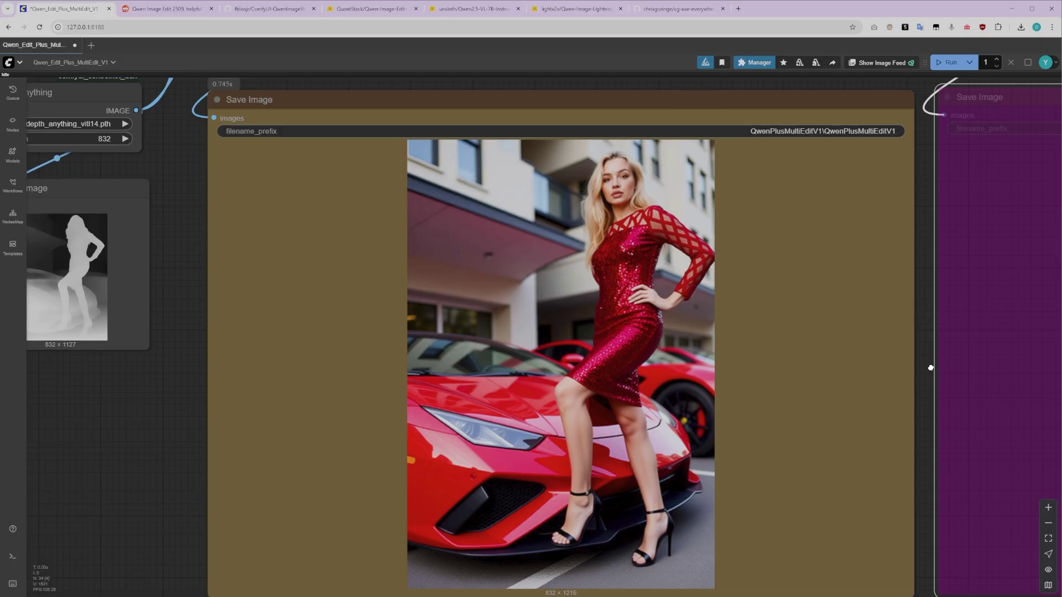
{"action": "left_click", "coordinate": [932, 369]}
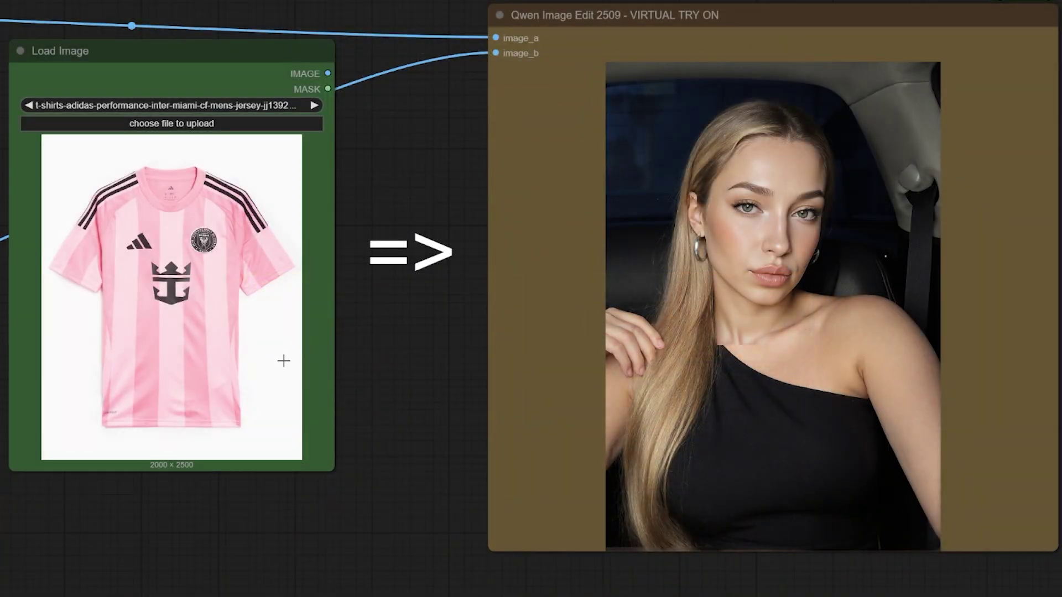
Compare the pink jersey try-on result with the woman's original black-top photo
{"action": "left_click", "coordinate": [280, 359]}
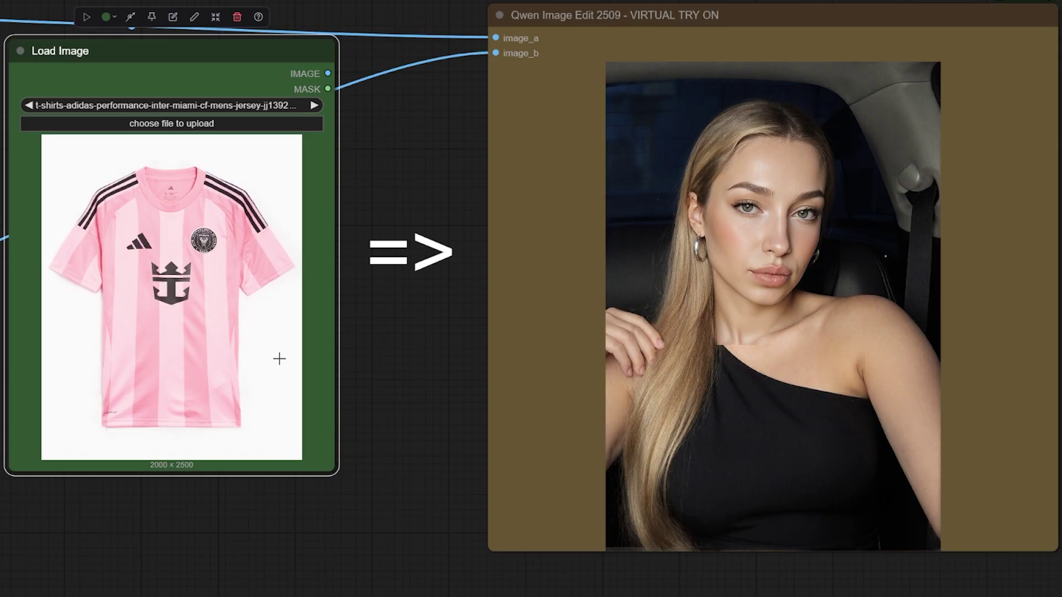
{"action": "left_click", "coordinate": [509, 390]}
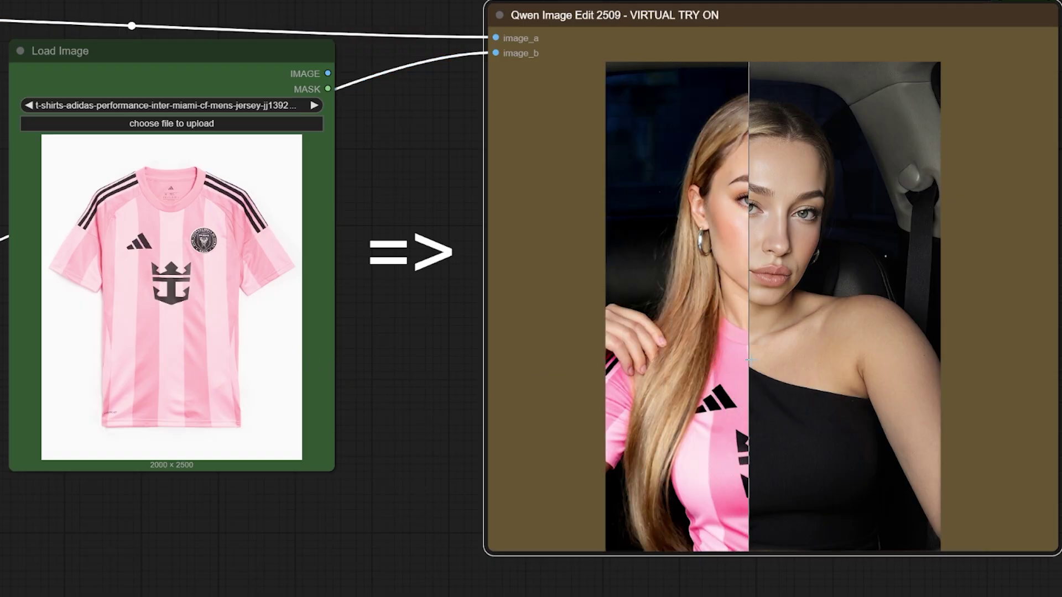